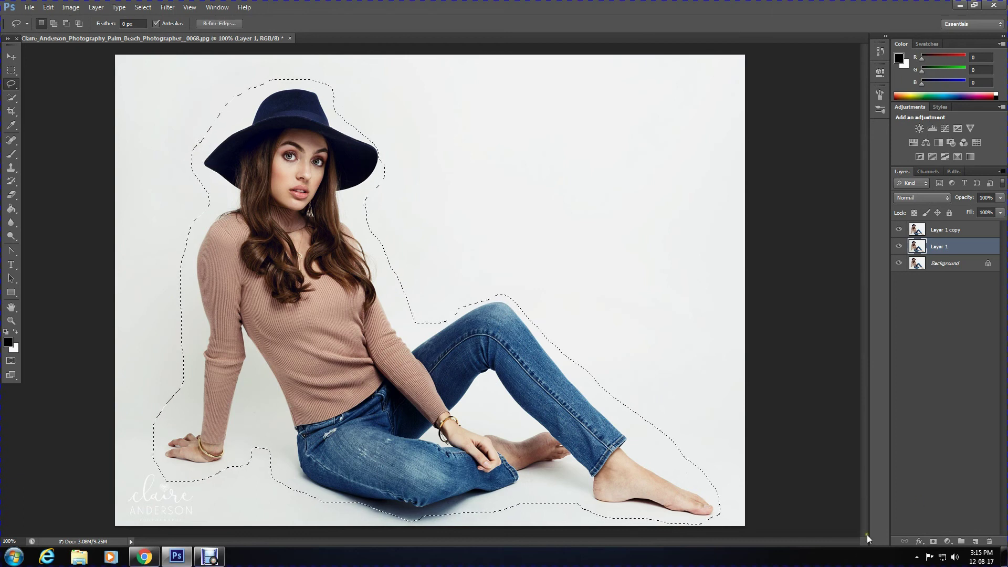
- Fill the lassoed area around the woman on Layer 1 with Content-Aware content, then clear the selection
{"action": "right_click", "coordinate": [447, 179]}
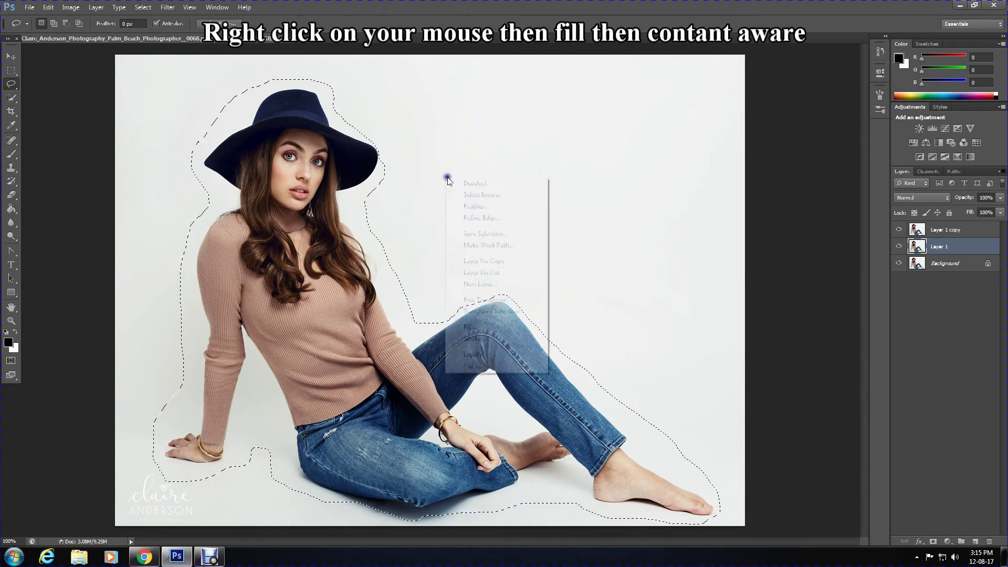
{"action": "left_click", "coordinate": [471, 327]}
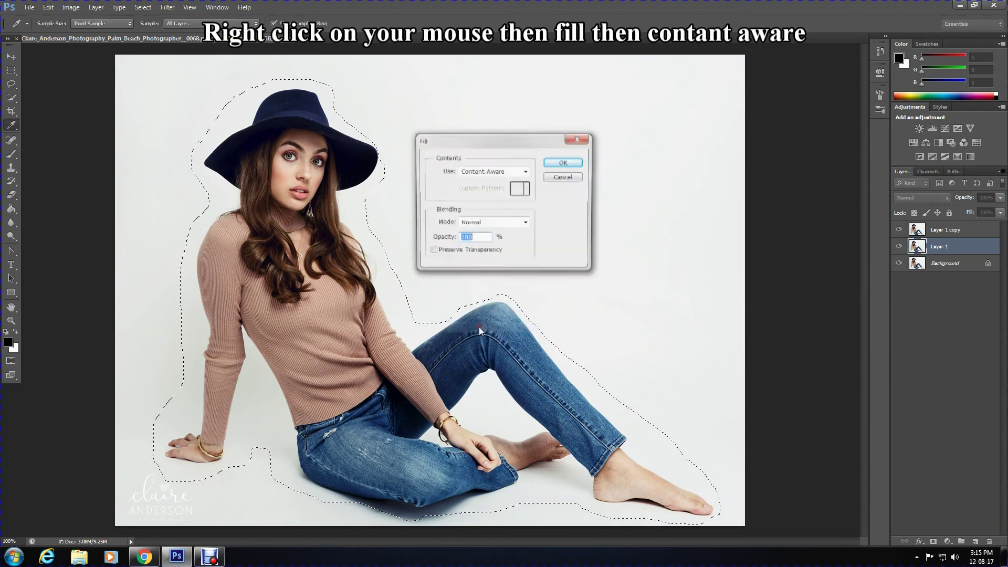
{"action": "left_click", "coordinate": [497, 172]}
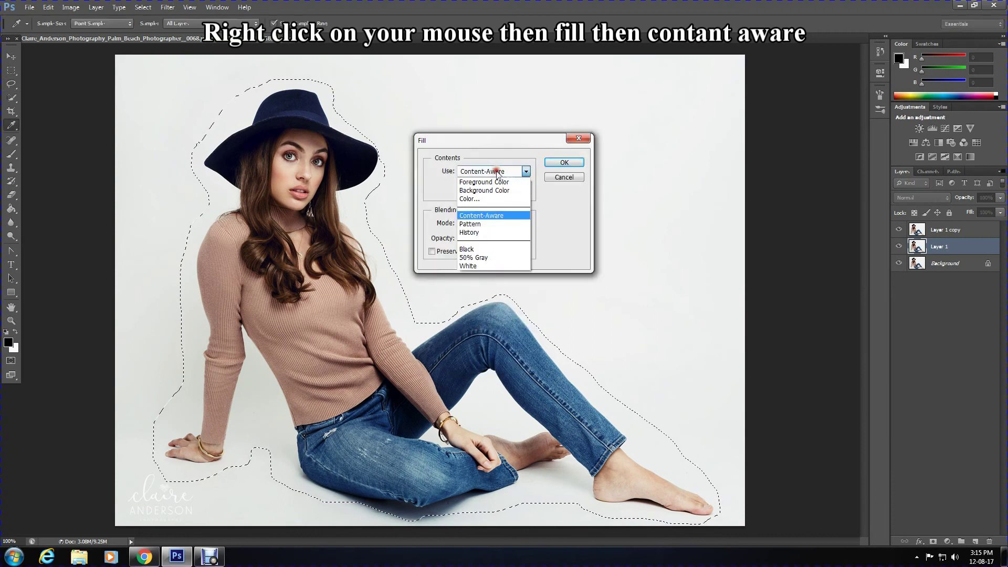
{"action": "left_click", "coordinate": [498, 216]}
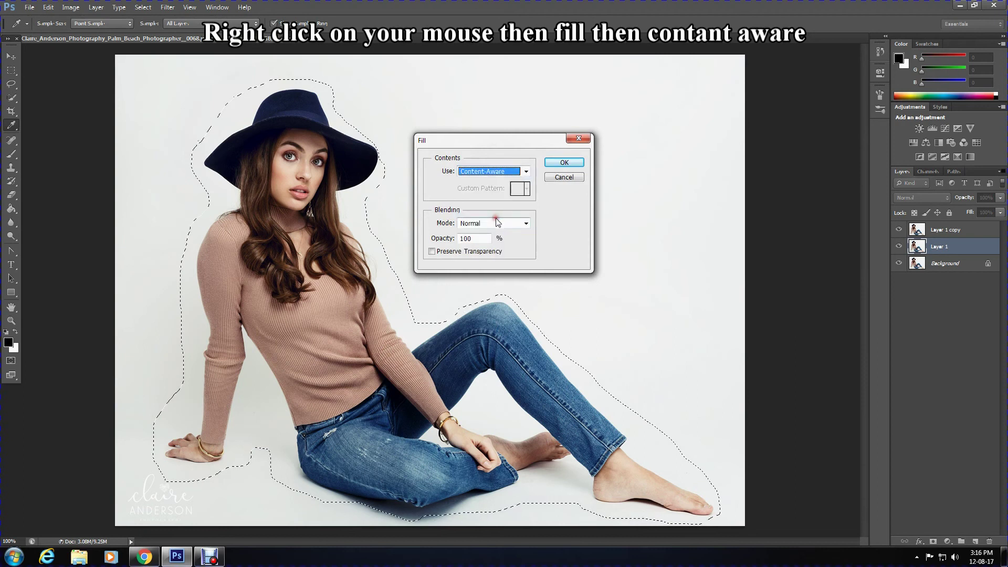
{"action": "left_click", "coordinate": [566, 164]}
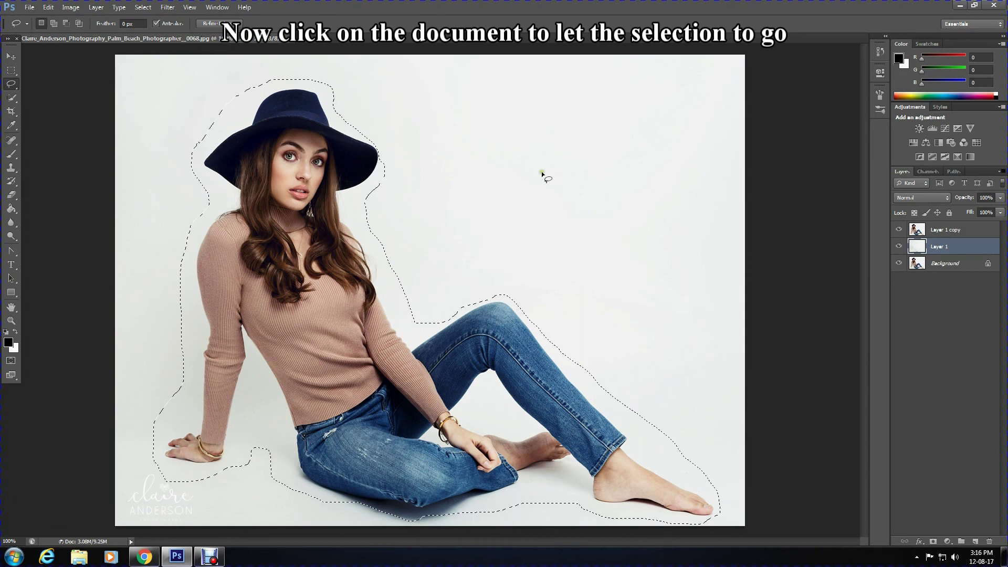
{"action": "left_click", "coordinate": [543, 173]}
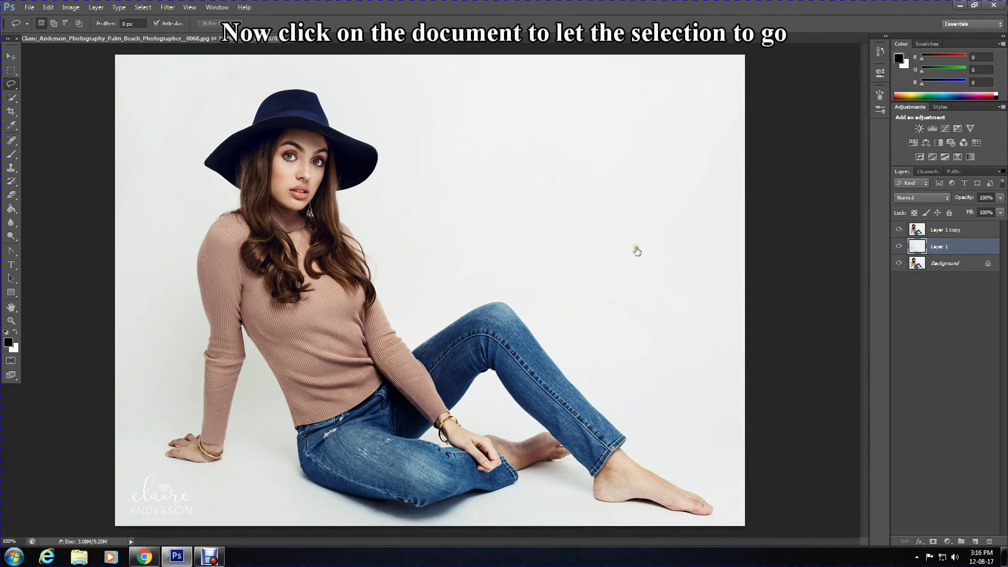
- Select the woman from hat to feet on Layer 1 copy with the Quick Selection tool
{"action": "left_click", "coordinate": [943, 231]}
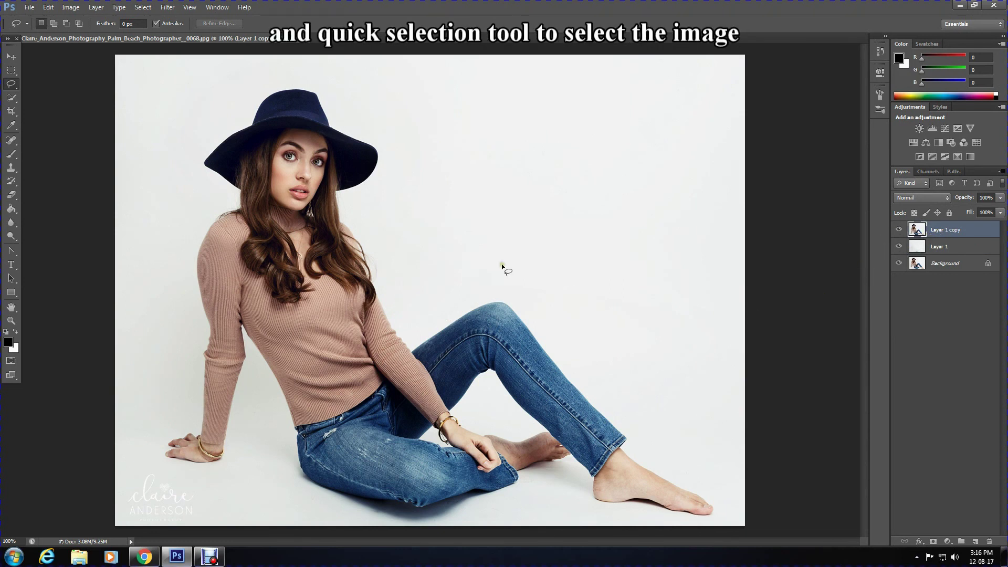
{"action": "left_click", "coordinate": [11, 98]}
{"action": "right_click", "coordinate": [11, 98]}
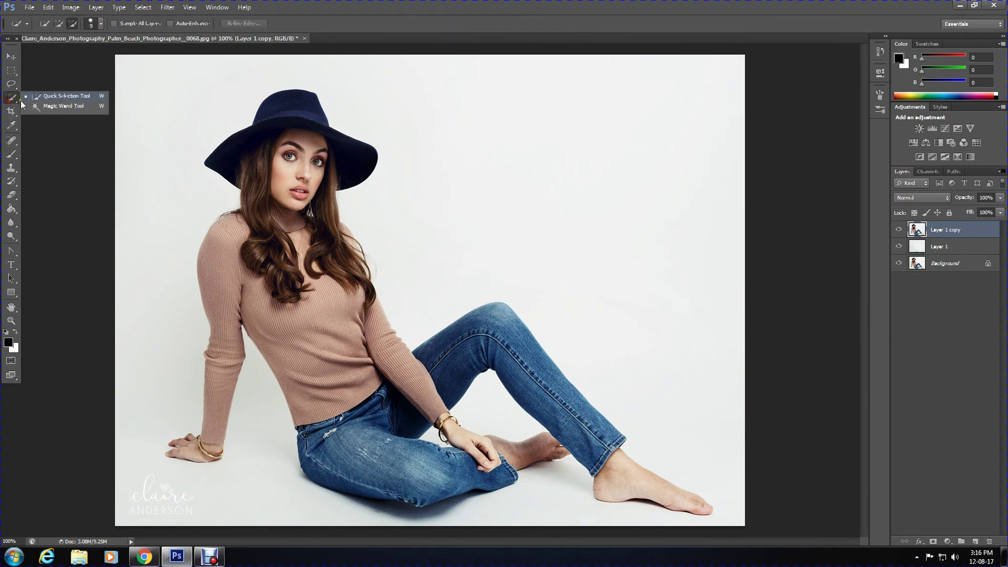
{"action": "left_click", "coordinate": [41, 97]}
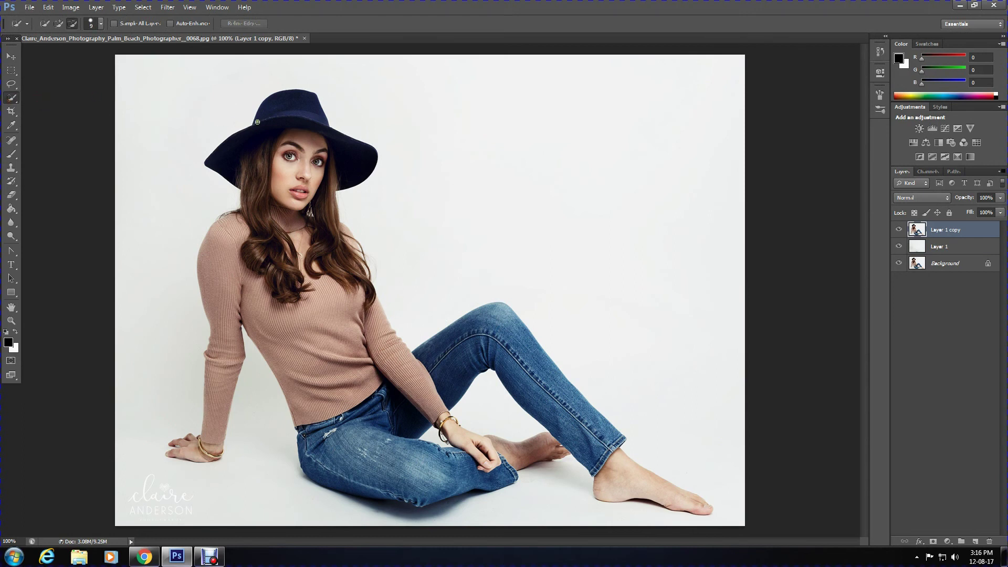
{"action": "mouse_move", "coordinate": [276, 107]}
{"action": "left_mouse_down"}
{"action": "mouse_move", "coordinate": [262, 149]}
{"action": "mouse_move", "coordinate": [318, 182]}
{"action": "mouse_move", "coordinate": [332, 255]}
{"action": "mouse_move", "coordinate": [251, 325]}
{"action": "mouse_move", "coordinate": [232, 323]}
{"action": "mouse_move", "coordinate": [219, 407]}
{"action": "mouse_move", "coordinate": [252, 287]}
{"action": "mouse_move", "coordinate": [367, 439]}
{"action": "mouse_move", "coordinate": [409, 472]}
{"action": "mouse_move", "coordinate": [451, 453]}
{"action": "mouse_move", "coordinate": [477, 355]}
{"action": "mouse_move", "coordinate": [534, 368]}
{"action": "mouse_move", "coordinate": [604, 467]}
{"action": "left_mouse_up"}
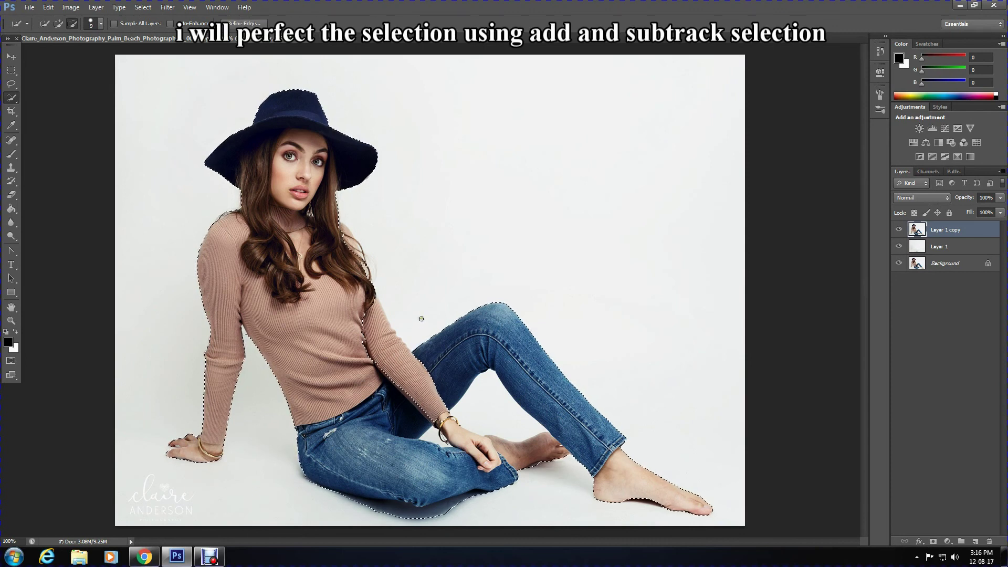
- Correct the selection by adding the missed hair and sleeve edge and subtracting the shadow under the jeans and the gap beside the wrist
{"action": "left_click", "coordinate": [59, 24]}
{"action": "left_click", "coordinate": [59, 24]}
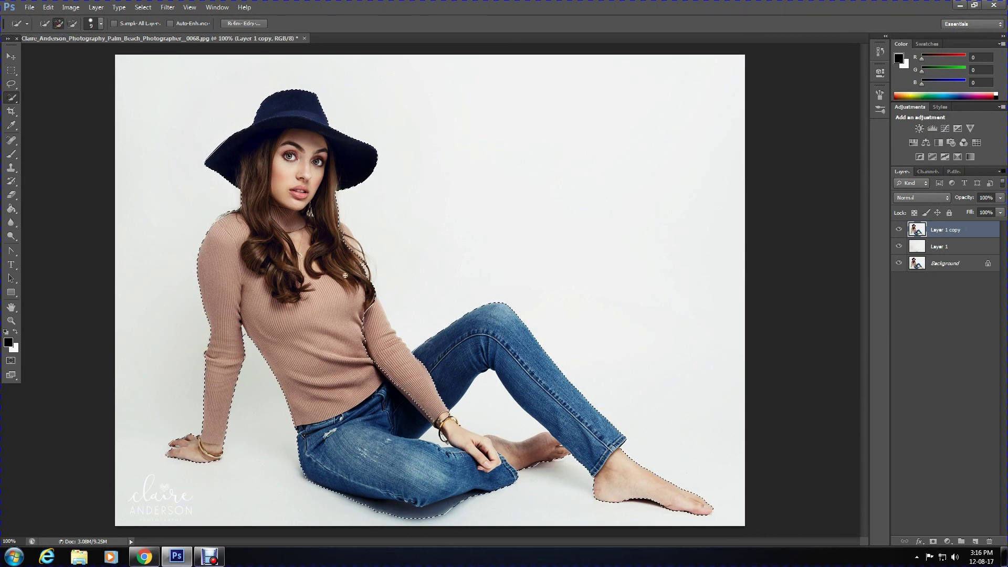
{"action": "left_click", "coordinate": [342, 236]}
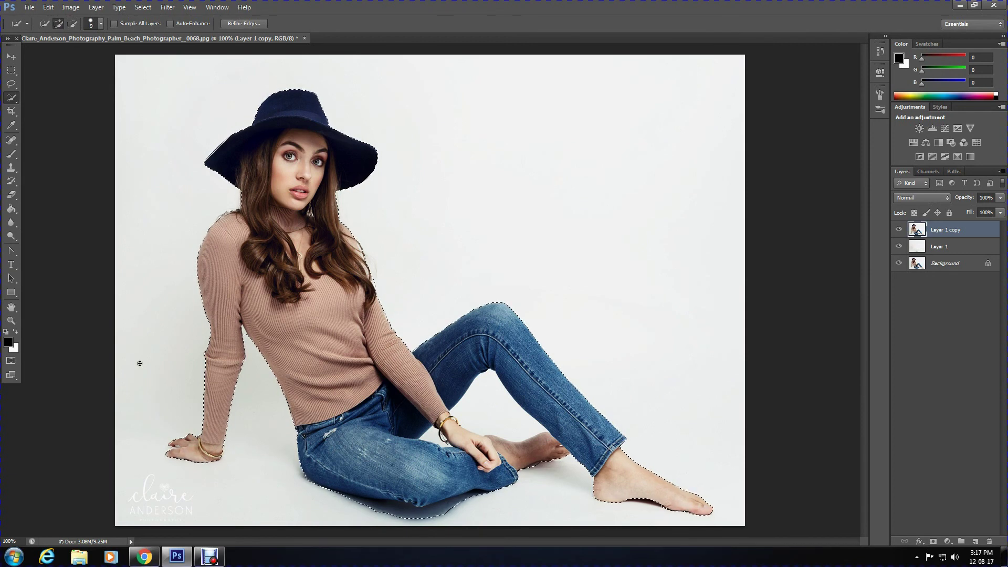
{"action": "left_click", "coordinate": [74, 24]}
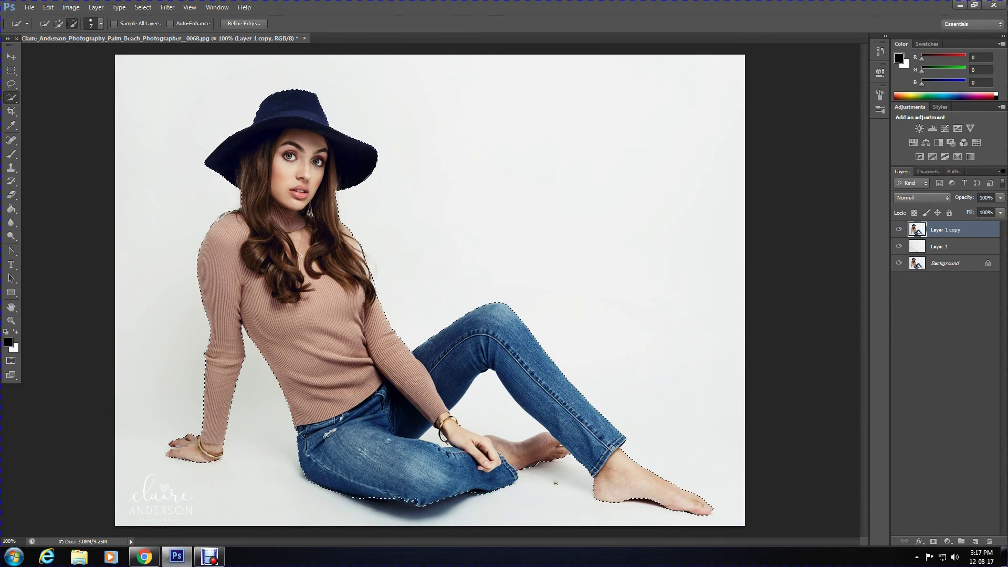
{"action": "left_click", "coordinate": [477, 403]}
{"action": "left_click", "coordinate": [456, 416]}
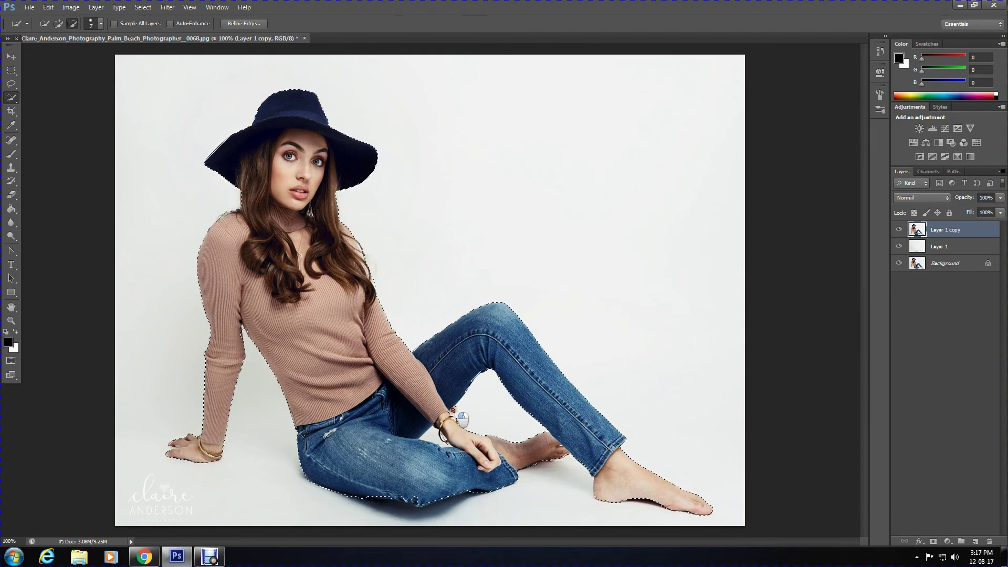
{"action": "left_click", "coordinate": [433, 435]}
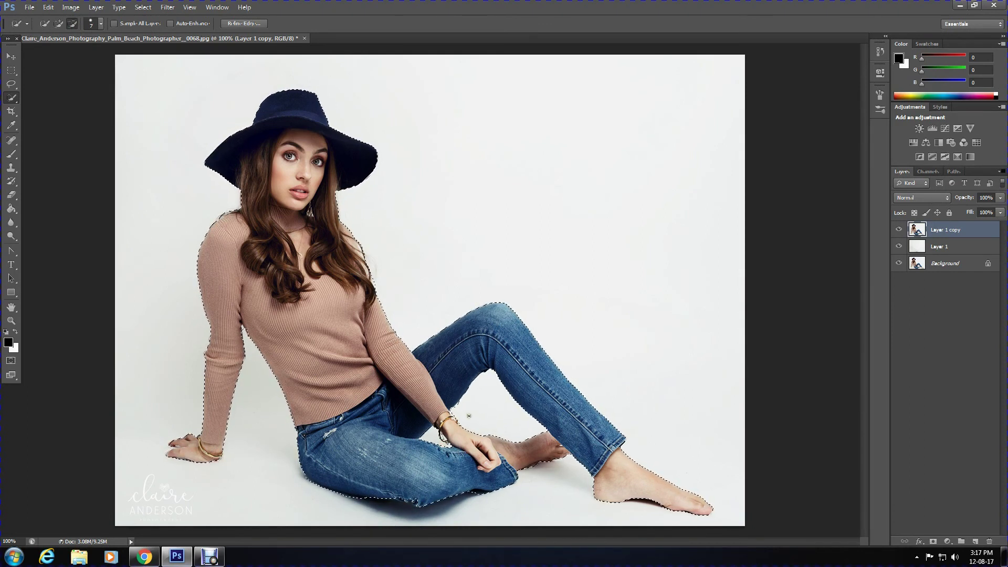
- Refine the selection's edge with radius 0.3 px, smooth 2, feather 0.3 px and contrast 3%
{"action": "right_click", "coordinate": [458, 170]}
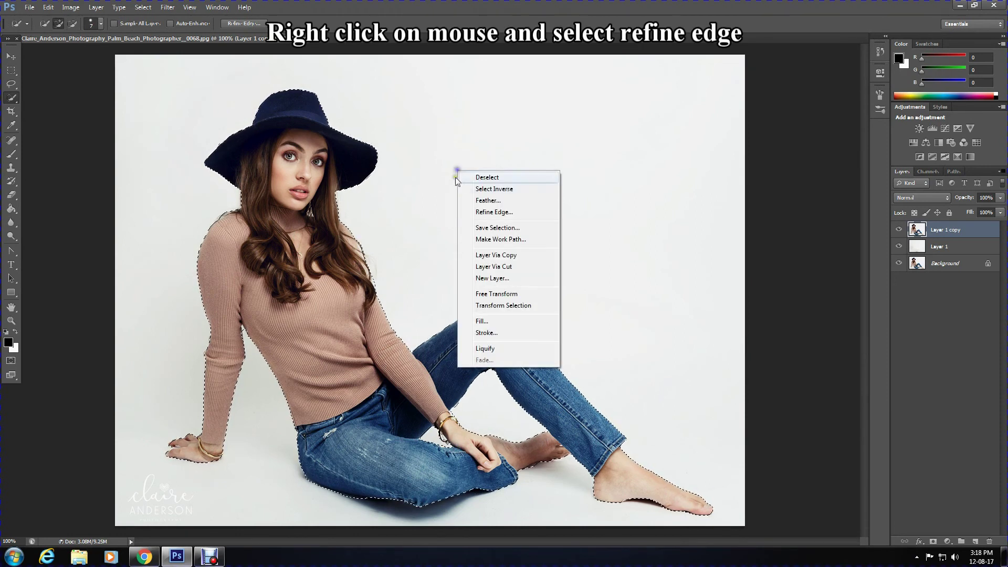
{"action": "left_click", "coordinate": [487, 213]}
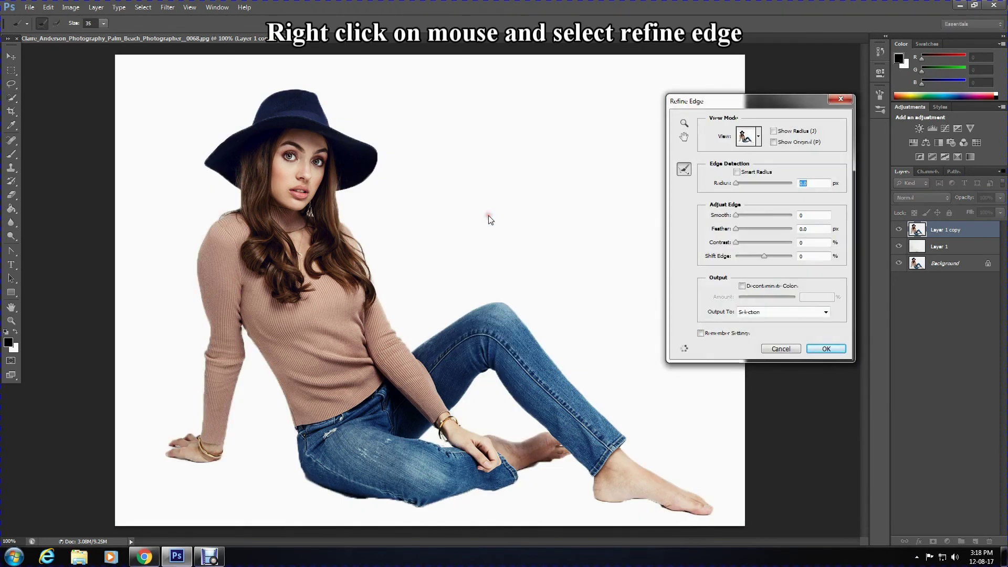
{"action": "left_click", "coordinate": [737, 215]}
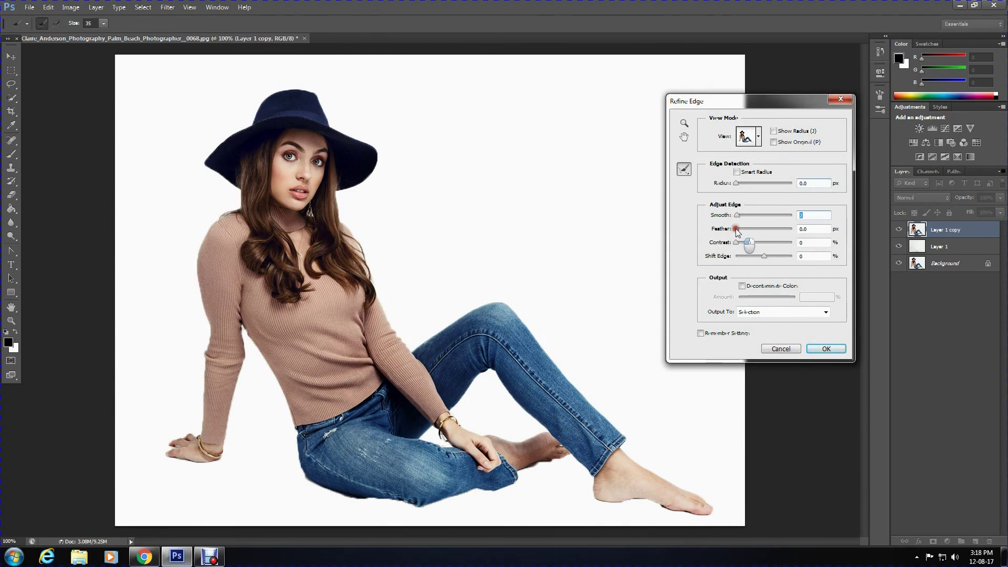
{"action": "left_click_drag", "start_coordinate": [736, 229], "coordinate": [746, 257]}
{"action": "left_click_drag", "start_coordinate": [736, 189], "coordinate": [737, 188]}
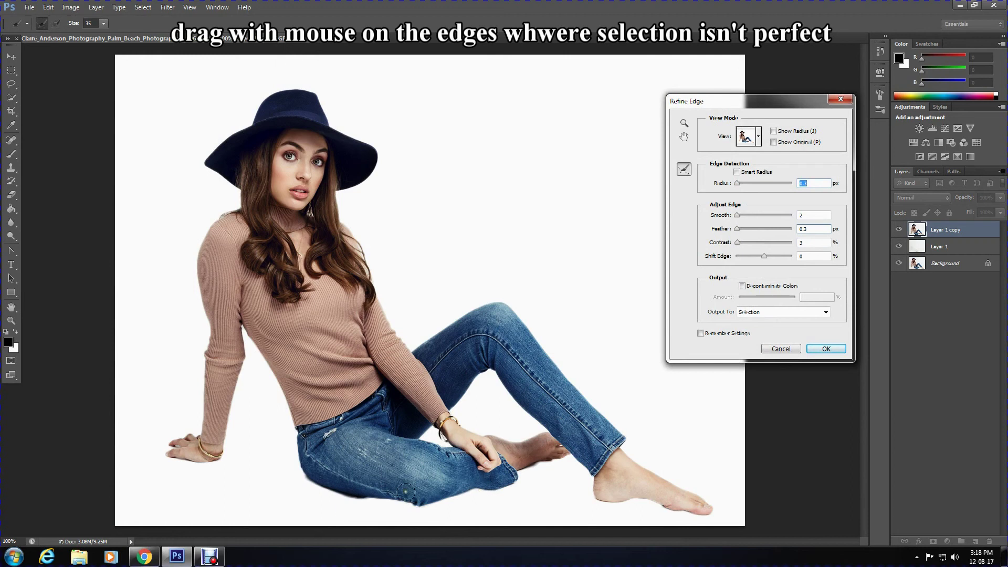
- Brush the refinement along the underside of the jeans, the supporting hand and the front foot, and apply it to the selection
{"action": "mouse_move", "coordinate": [355, 502]}
{"action": "left_mouse_down"}
{"action": "mouse_move", "coordinate": [308, 488]}
{"action": "mouse_move", "coordinate": [293, 464]}
{"action": "left_mouse_up"}
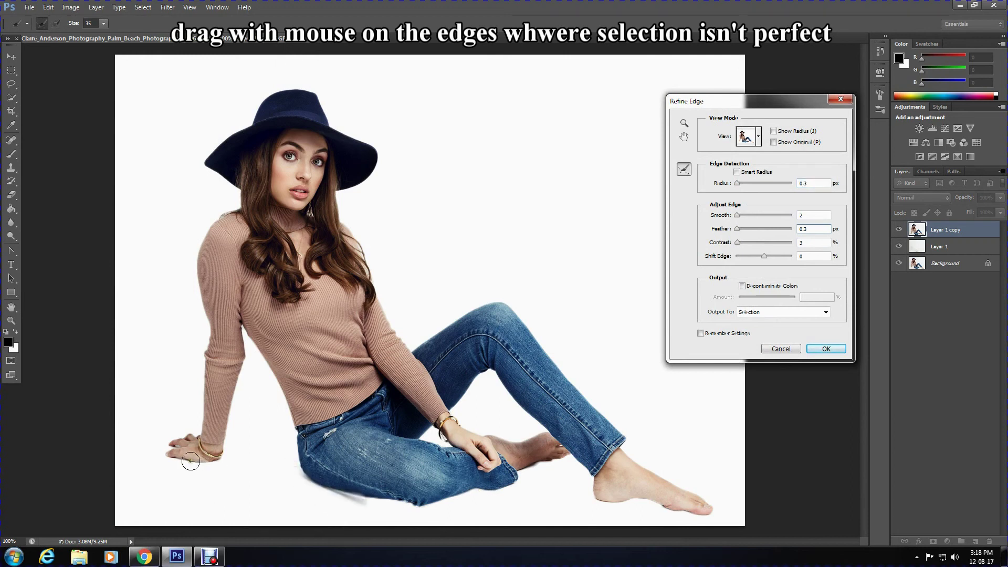
{"action": "mouse_move", "coordinate": [191, 461]}
{"action": "left_mouse_down"}
{"action": "mouse_move", "coordinate": [163, 453]}
{"action": "mouse_move", "coordinate": [183, 433]}
{"action": "left_mouse_up"}
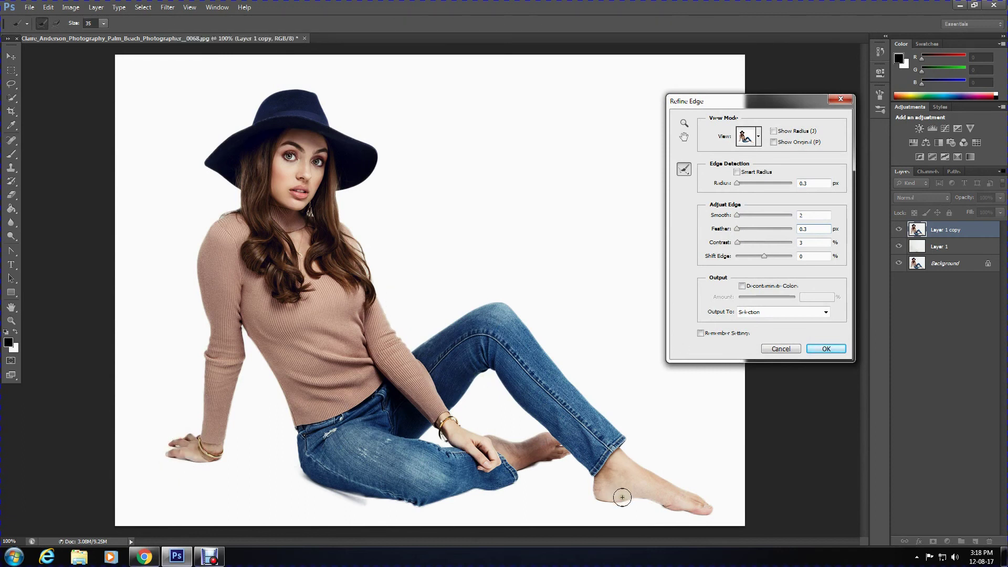
{"action": "left_click_drag", "start_coordinate": [616, 497], "coordinate": [693, 509]}
{"action": "left_click", "coordinate": [829, 351]}
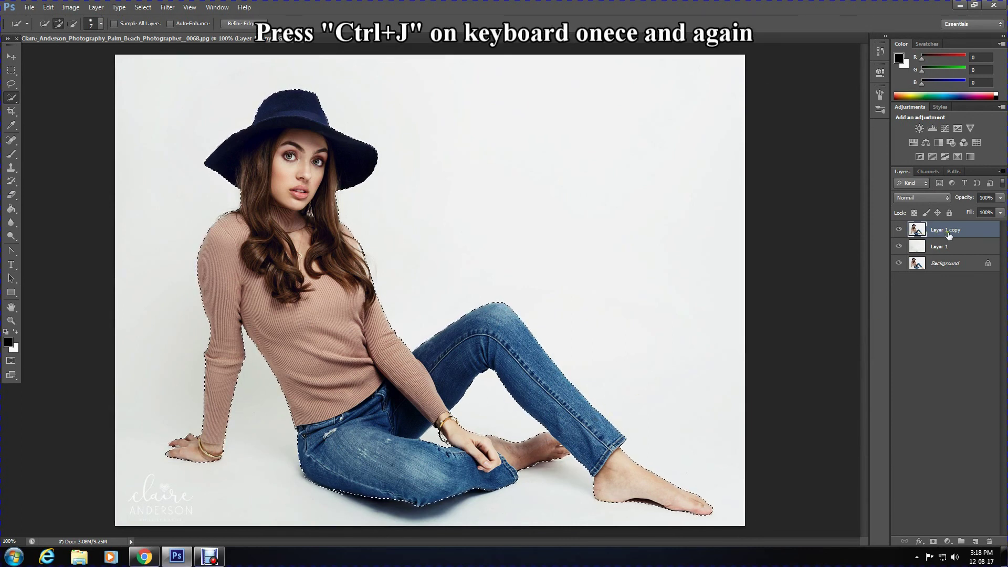
- Copy the selected woman to a new layer and duplicate that layer once
{"action": "key", "text": "ctrl+j"}
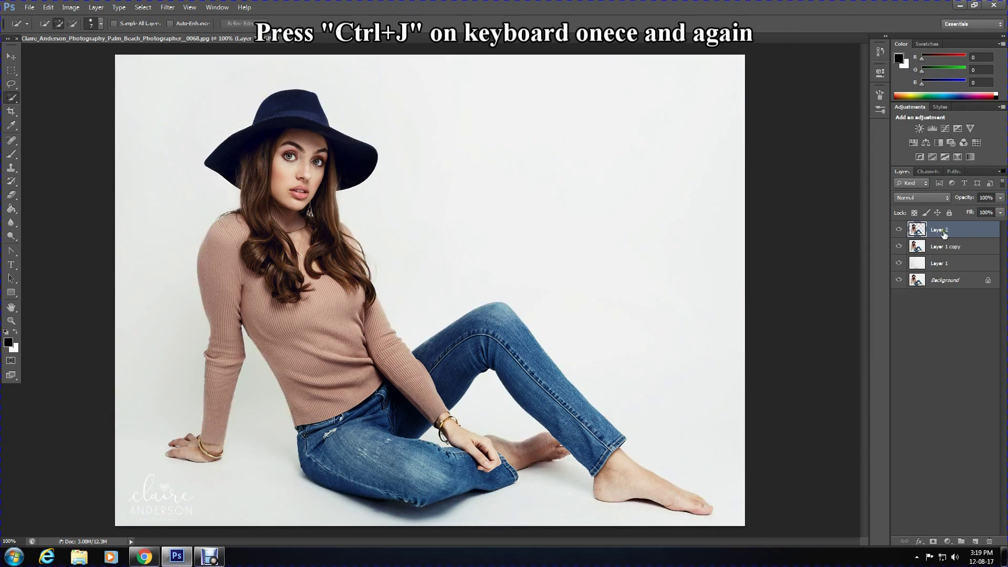
{"action": "key", "text": "ctrl+j"}
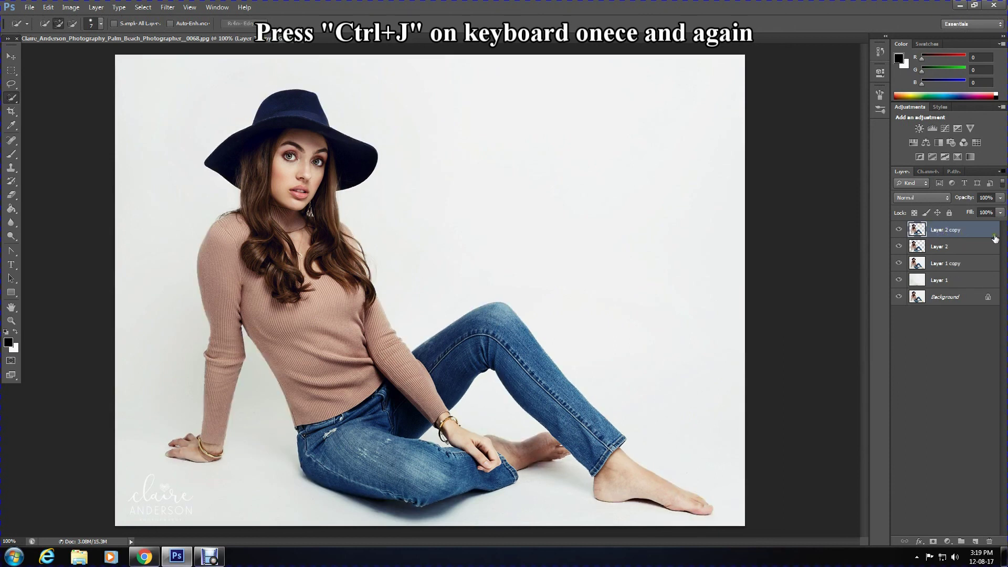
- Liquify Layer 2 with brush size 175, warping the supporting arm and hand outward to the canvas's left edge
{"action": "left_click", "coordinate": [954, 253]}
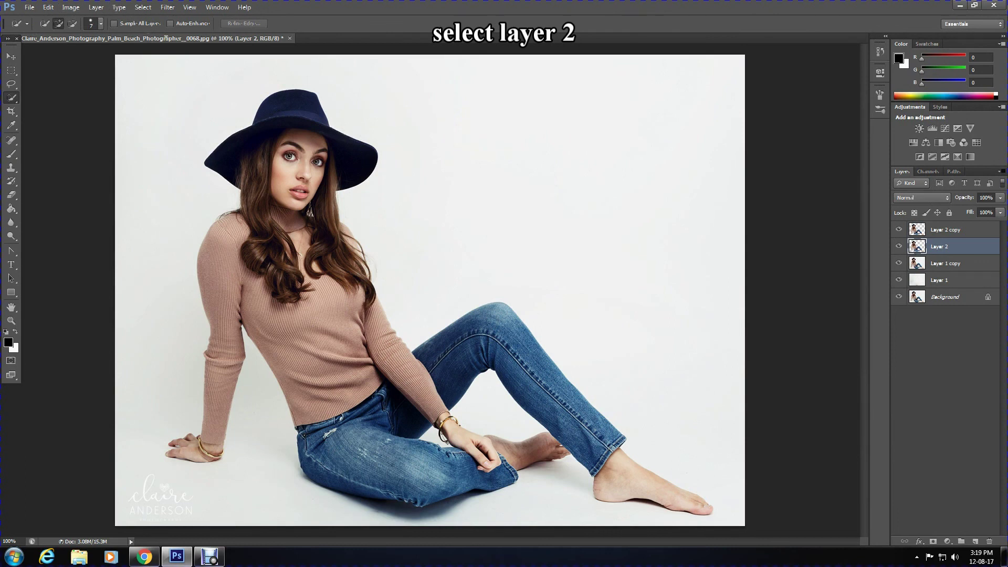
{"action": "left_click", "coordinate": [163, 11]}
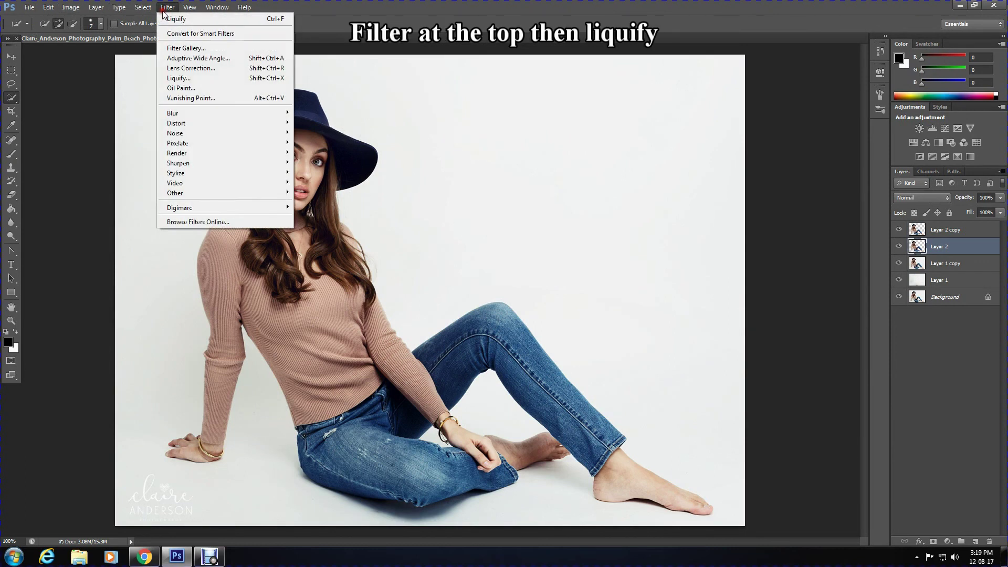
{"action": "left_click", "coordinate": [180, 81]}
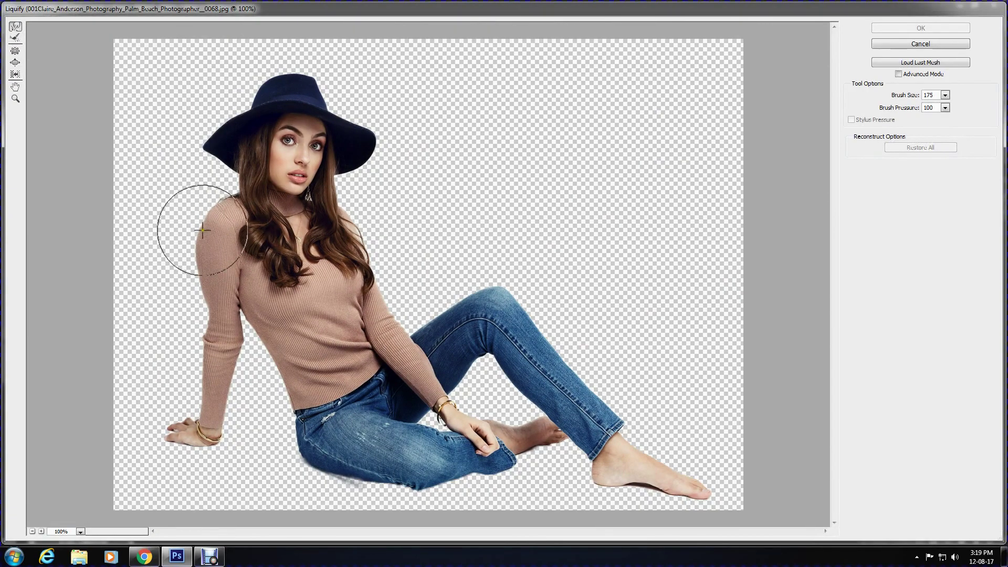
{"action": "left_click_drag", "start_coordinate": [202, 230], "coordinate": [90, 227]}
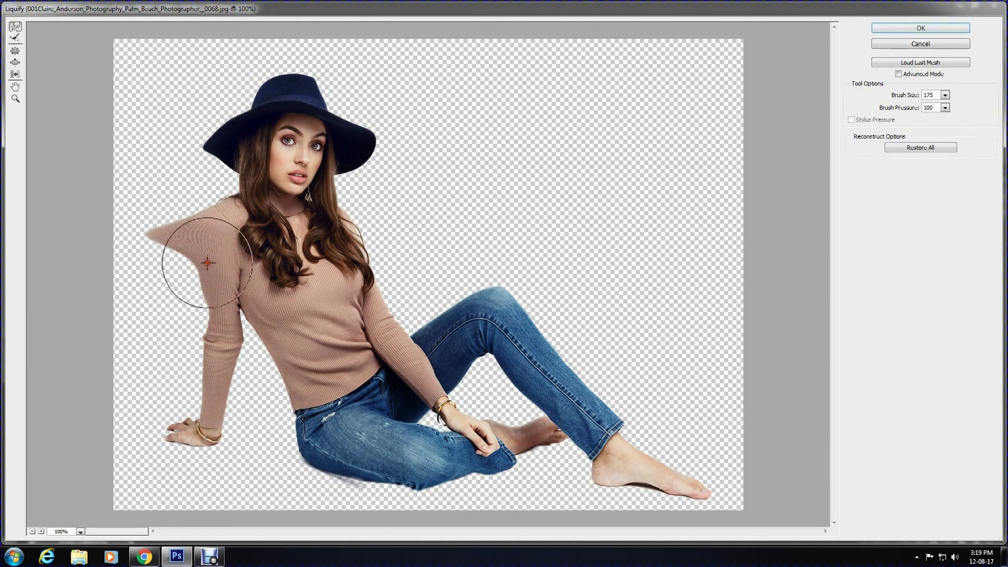
{"action": "left_click_drag", "start_coordinate": [207, 262], "coordinate": [90, 263]}
{"action": "left_click_drag", "start_coordinate": [203, 304], "coordinate": [114, 306]}
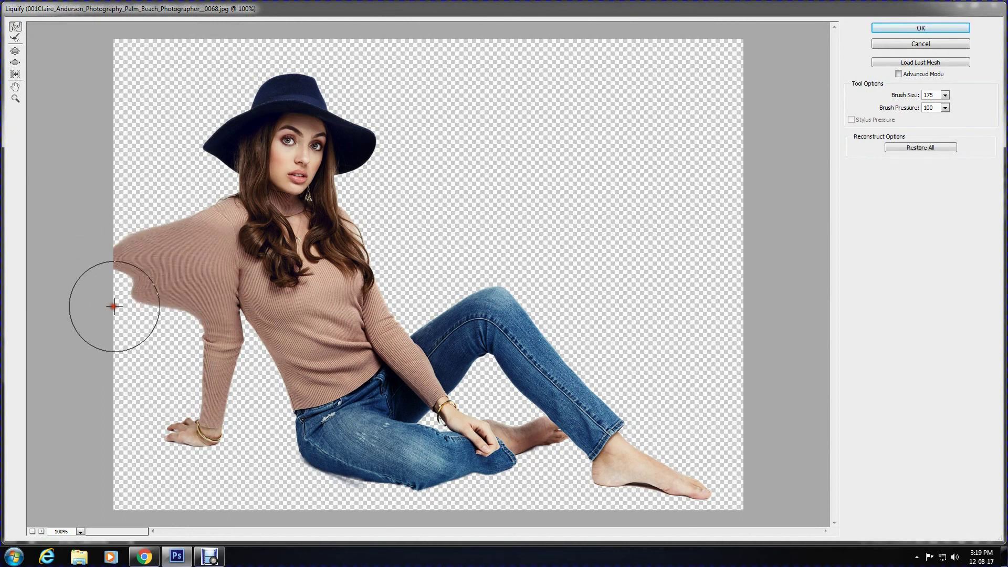
{"action": "left_click_drag", "start_coordinate": [211, 326], "coordinate": [85, 331]}
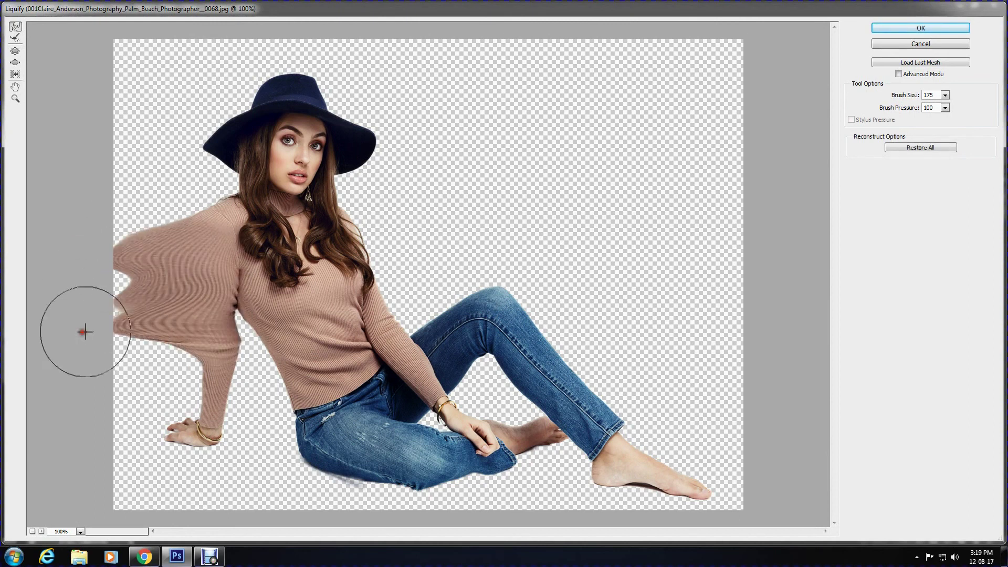
{"action": "left_click_drag", "start_coordinate": [207, 367], "coordinate": [147, 354]}
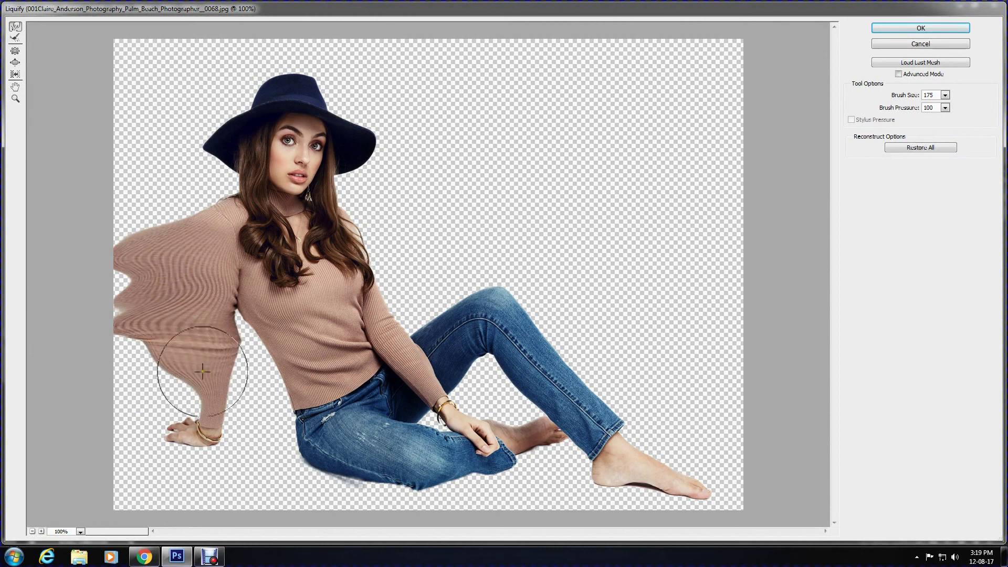
{"action": "left_click_drag", "start_coordinate": [203, 372], "coordinate": [137, 368]}
{"action": "left_click_drag", "start_coordinate": [204, 400], "coordinate": [93, 401]}
{"action": "left_click_drag", "start_coordinate": [198, 439], "coordinate": [73, 457]}
- Warp the sweater's waist and the back of the jeans outward toward the left edge of the canvas
{"action": "left_click_drag", "start_coordinate": [289, 379], "coordinate": [166, 387]}
{"action": "left_click_drag", "start_coordinate": [287, 407], "coordinate": [171, 422]}
{"action": "left_click_drag", "start_coordinate": [294, 357], "coordinate": [187, 356]}
{"action": "left_click_drag", "start_coordinate": [258, 408], "coordinate": [109, 409]}
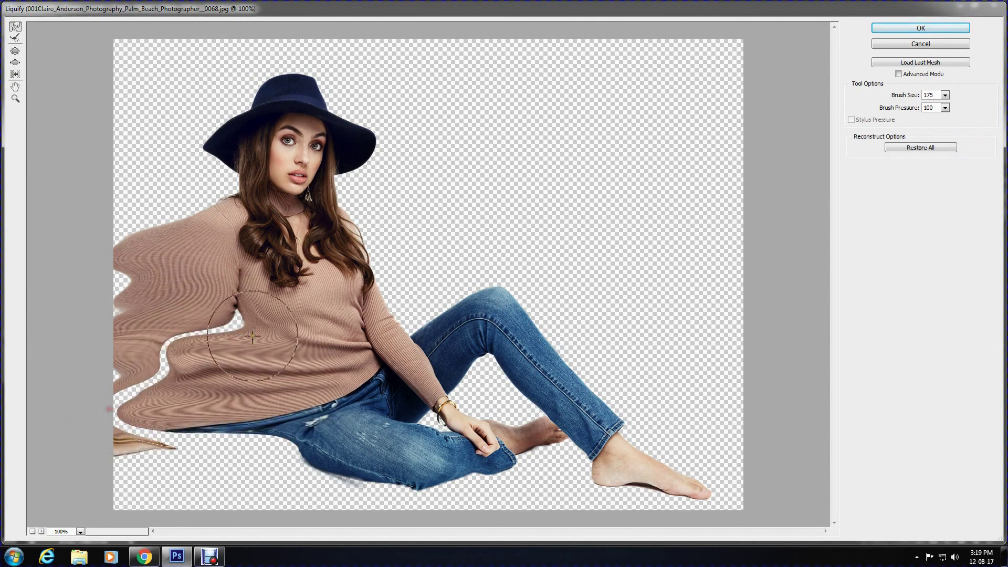
{"action": "left_click_drag", "start_coordinate": [252, 337], "coordinate": [167, 319]}
- Warp the shoulder, hair and hat outward to the left and upper edges of the canvas
{"action": "left_click_drag", "start_coordinate": [205, 240], "coordinate": [146, 212]}
{"action": "left_click_drag", "start_coordinate": [223, 206], "coordinate": [87, 189]}
{"action": "mouse_move", "coordinate": [211, 178]}
{"action": "left_mouse_down"}
{"action": "mouse_move", "coordinate": [105, 170]}
{"action": "mouse_move", "coordinate": [95, 184]}
{"action": "left_mouse_up"}
{"action": "left_click_drag", "start_coordinate": [250, 117], "coordinate": [77, 118]}
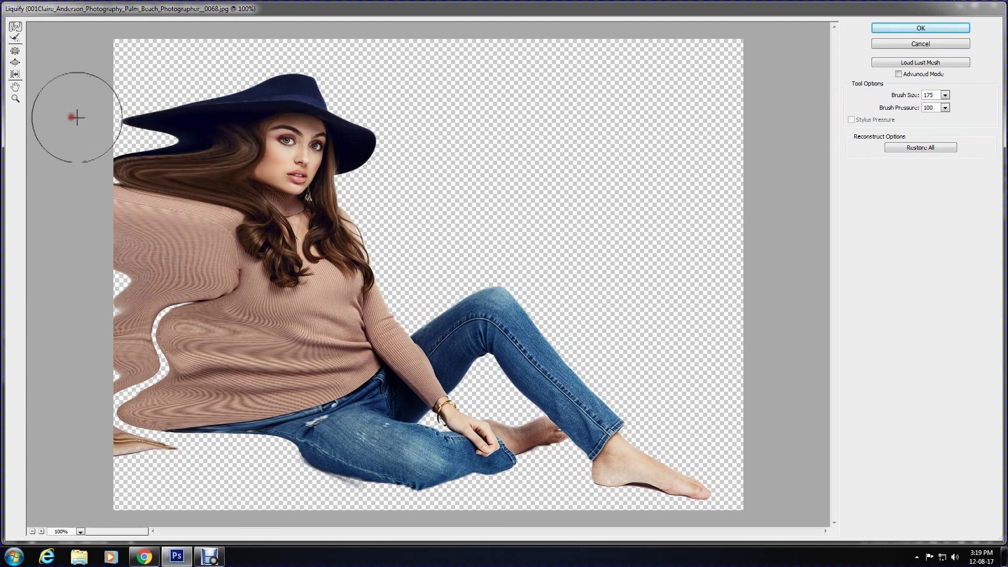
{"action": "left_click_drag", "start_coordinate": [266, 89], "coordinate": [101, 90]}
{"action": "mouse_move", "coordinate": [176, 86]}
{"action": "left_mouse_down"}
{"action": "mouse_move", "coordinate": [112, 54]}
{"action": "mouse_move", "coordinate": [182, 26]}
{"action": "left_mouse_up"}
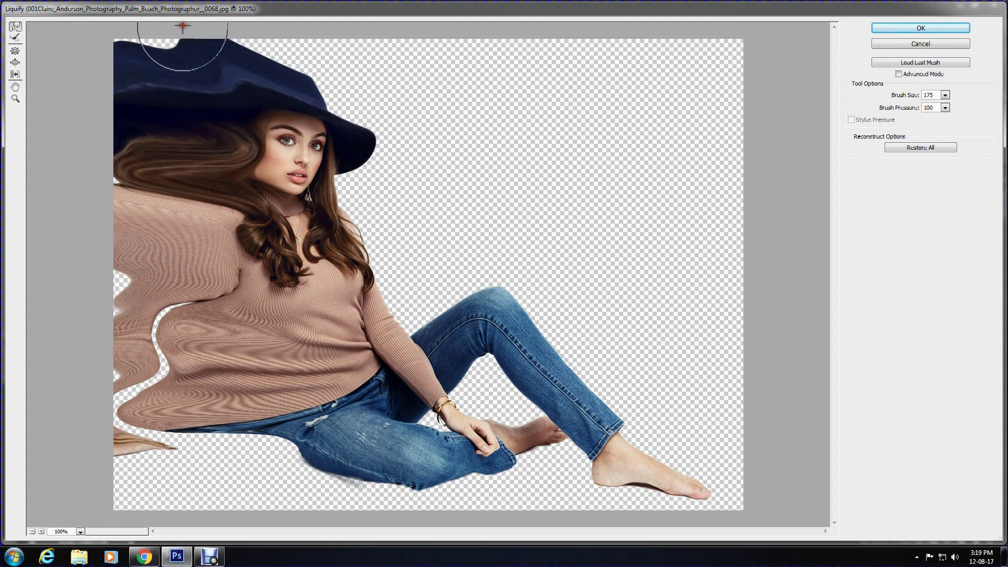
{"action": "left_click_drag", "start_coordinate": [164, 65], "coordinate": [176, 29]}
{"action": "mouse_move", "coordinate": [295, 71]}
{"action": "left_mouse_down"}
{"action": "mouse_move", "coordinate": [295, 33]}
{"action": "mouse_move", "coordinate": [270, 27]}
{"action": "left_mouse_up"}
- Warp the sweater's hem and sleeve further outward so the stretched knit reaches the canvas's left edge
{"action": "left_click_drag", "start_coordinate": [242, 383], "coordinate": [97, 426]}
{"action": "left_click_drag", "start_coordinate": [161, 281], "coordinate": [113, 283]}
{"action": "left_click_drag", "start_coordinate": [197, 340], "coordinate": [145, 336]}
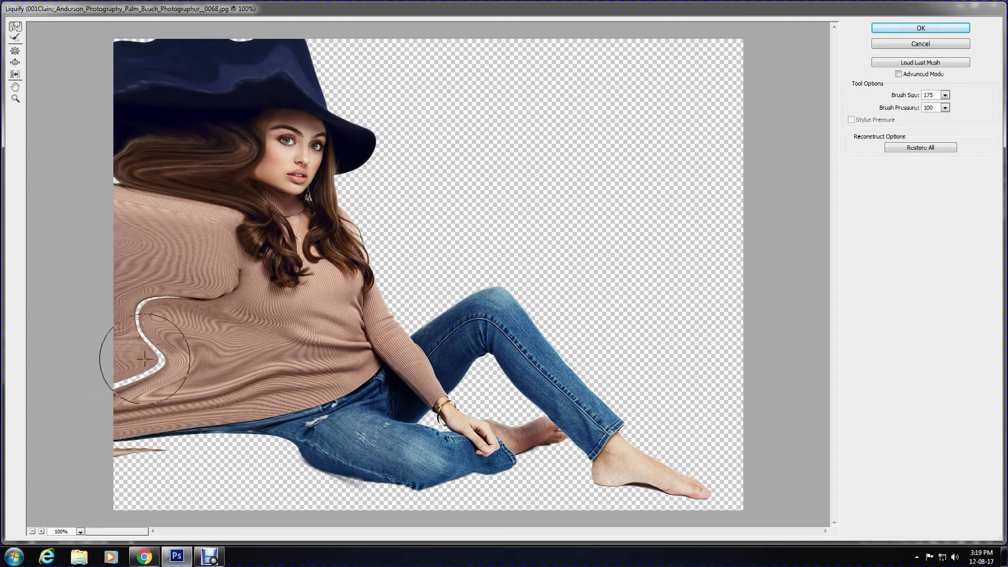
- Warp the jeans' waist and thigh down and outward to the canvas's left and lower edges
{"action": "left_click_drag", "start_coordinate": [282, 401], "coordinate": [176, 450]}
{"action": "mouse_move", "coordinate": [344, 434]}
{"action": "left_mouse_down"}
{"action": "mouse_move", "coordinate": [128, 464]}
{"action": "mouse_move", "coordinate": [121, 481]}
{"action": "left_mouse_up"}
{"action": "left_click_drag", "start_coordinate": [324, 466], "coordinate": [177, 518]}
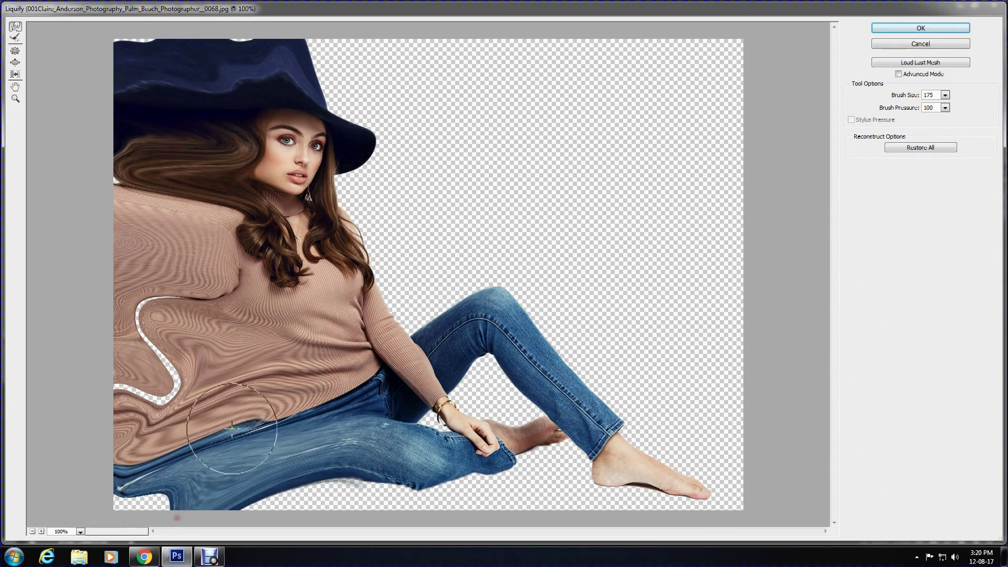
{"action": "left_click_drag", "start_coordinate": [232, 428], "coordinate": [155, 486]}
{"action": "left_click_drag", "start_coordinate": [336, 473], "coordinate": [249, 532]}
{"action": "left_click_drag", "start_coordinate": [370, 475], "coordinate": [331, 521]}
- Warp the raised leg, front arm, hair and hat brim outward to the right, and apply the Liquify changes
{"action": "mouse_move", "coordinate": [378, 468]}
{"action": "left_mouse_down"}
{"action": "mouse_move", "coordinate": [337, 502]}
{"action": "mouse_move", "coordinate": [439, 415]}
{"action": "mouse_move", "coordinate": [416, 367]}
{"action": "mouse_move", "coordinate": [424, 315]}
{"action": "mouse_move", "coordinate": [575, 397]}
{"action": "left_mouse_up"}
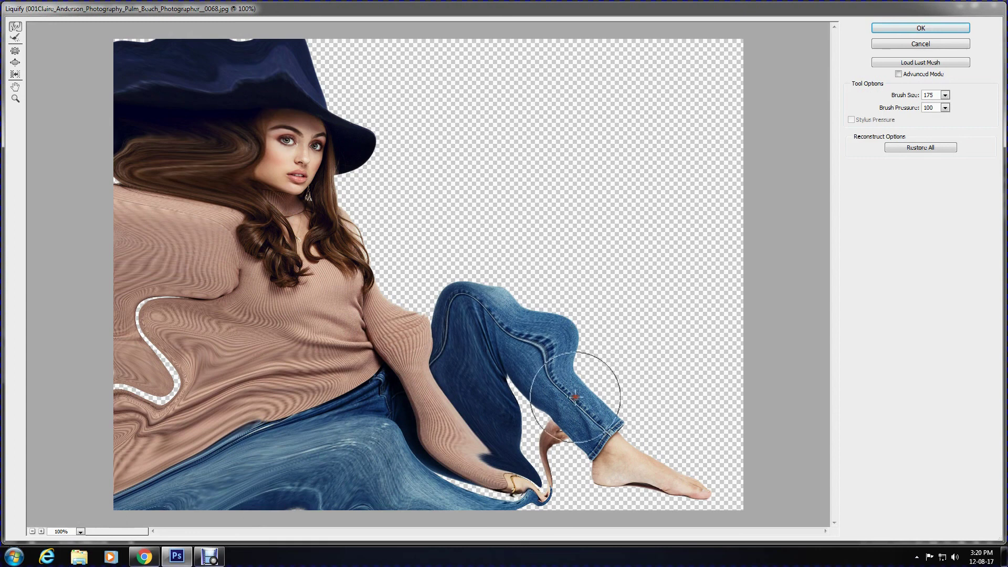
{"action": "mouse_move", "coordinate": [367, 305]}
{"action": "left_mouse_down"}
{"action": "mouse_move", "coordinate": [354, 113]}
{"action": "mouse_move", "coordinate": [371, 45]}
{"action": "mouse_move", "coordinate": [387, 212]}
{"action": "mouse_move", "coordinate": [439, 292]}
{"action": "mouse_move", "coordinate": [390, 277]}
{"action": "mouse_move", "coordinate": [405, 252]}
{"action": "mouse_move", "coordinate": [425, 263]}
{"action": "left_mouse_up"}
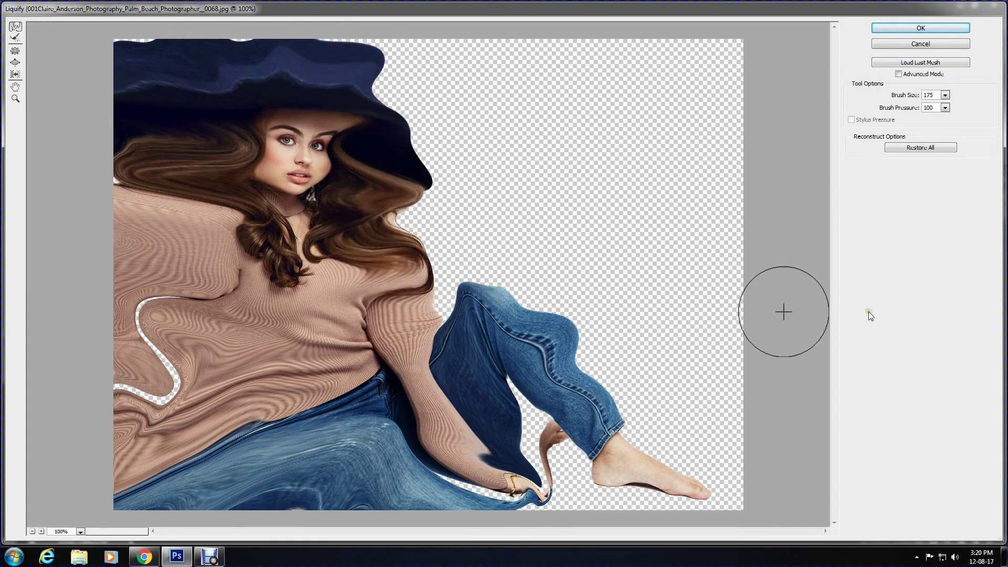
{"action": "left_click", "coordinate": [923, 32]}
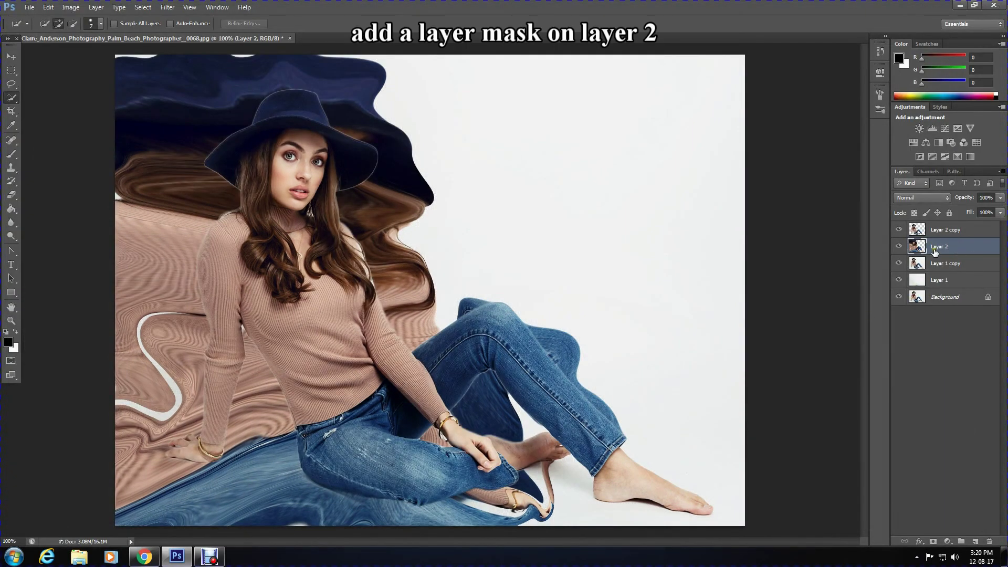
- Add a layer mask to Layer 2 and fill it with black using the Paint Bucket tool
{"action": "left_click", "coordinate": [933, 541]}
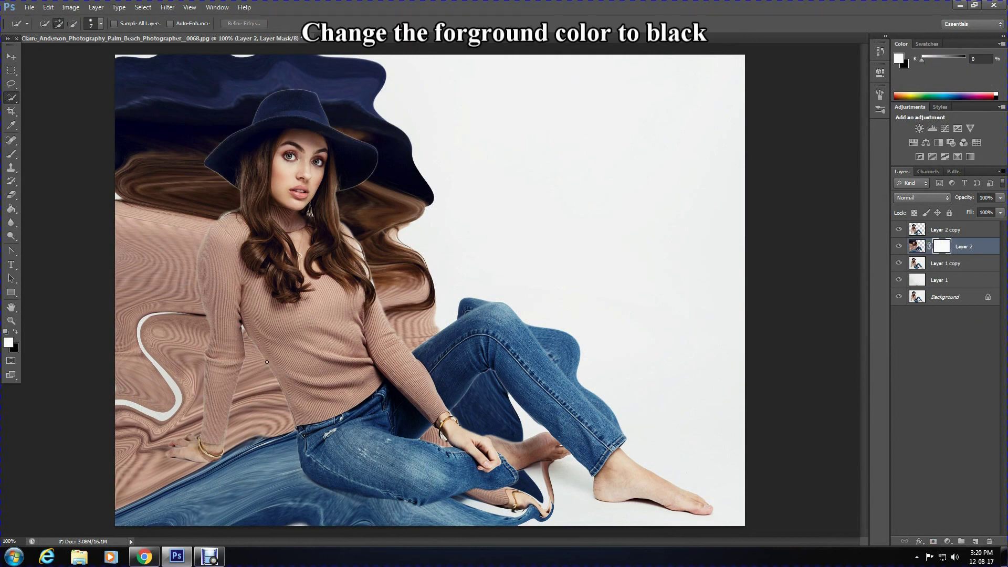
{"action": "key", "text": "g"}
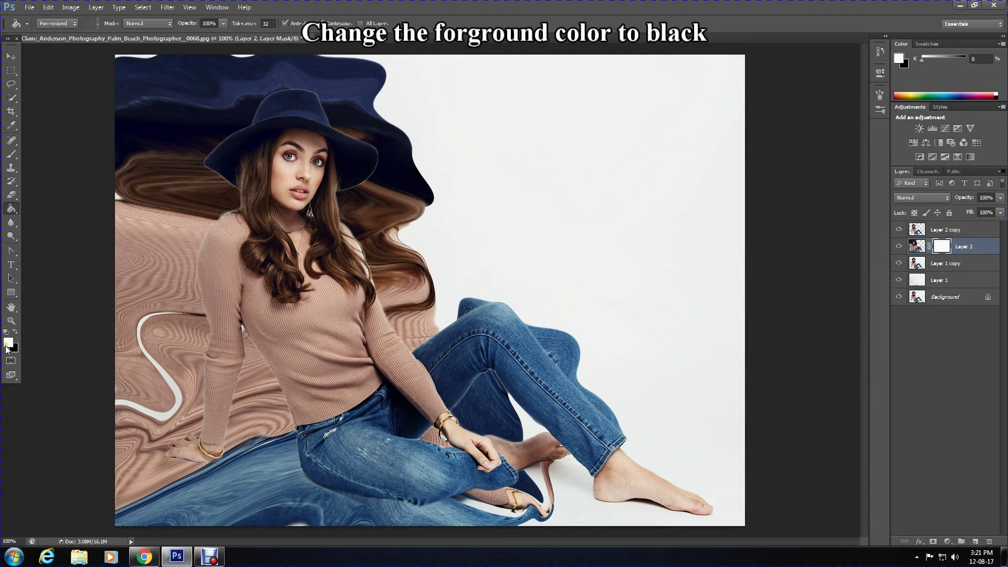
{"action": "left_click", "coordinate": [16, 333]}
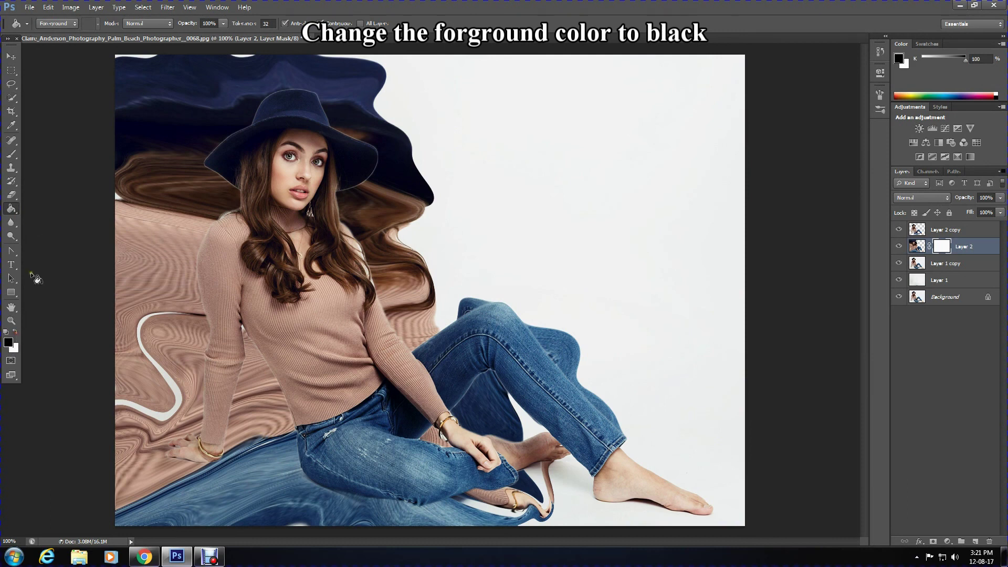
{"action": "left_click", "coordinate": [15, 210]}
{"action": "left_click", "coordinate": [52, 219]}
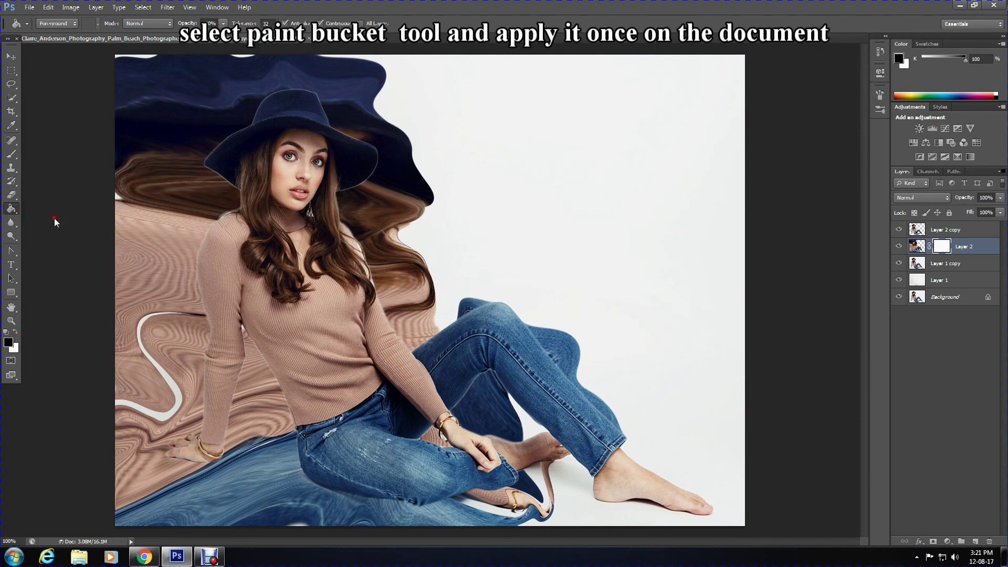
{"action": "left_click", "coordinate": [162, 204]}
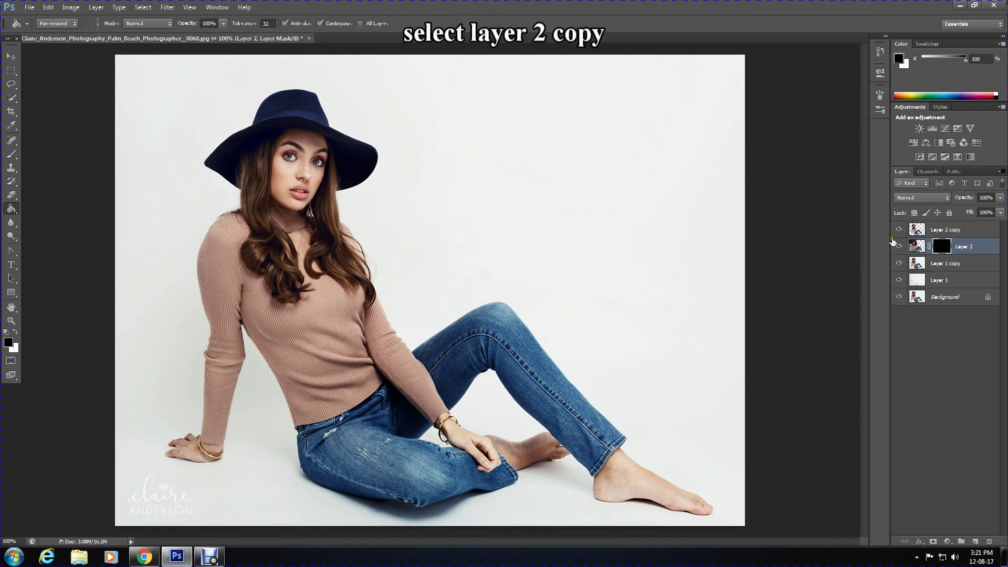
- Add a layer mask to Layer 2 copy and choose a 771 px splatter tip for the Brush tool
{"action": "left_click", "coordinate": [952, 232]}
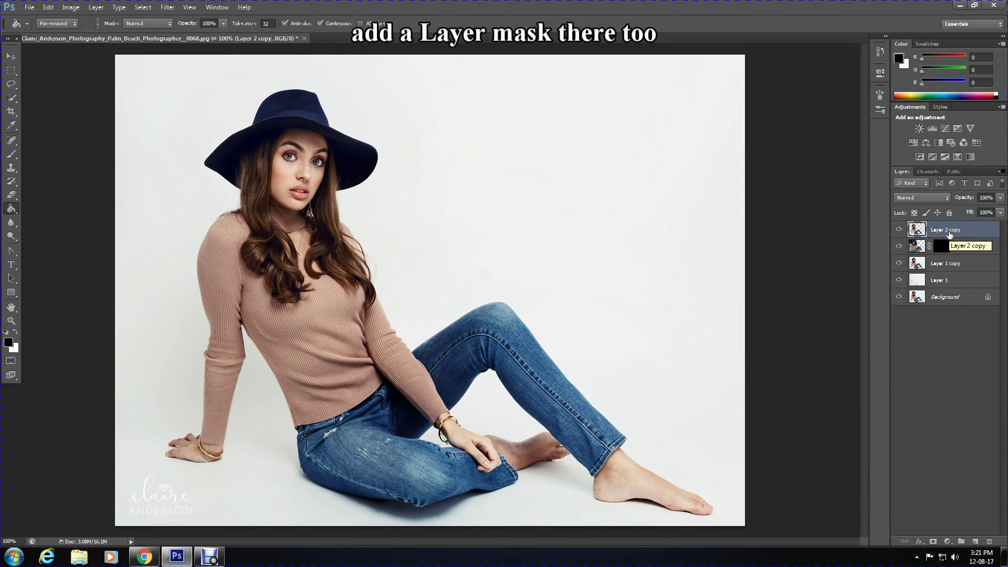
{"action": "left_click", "coordinate": [933, 541]}
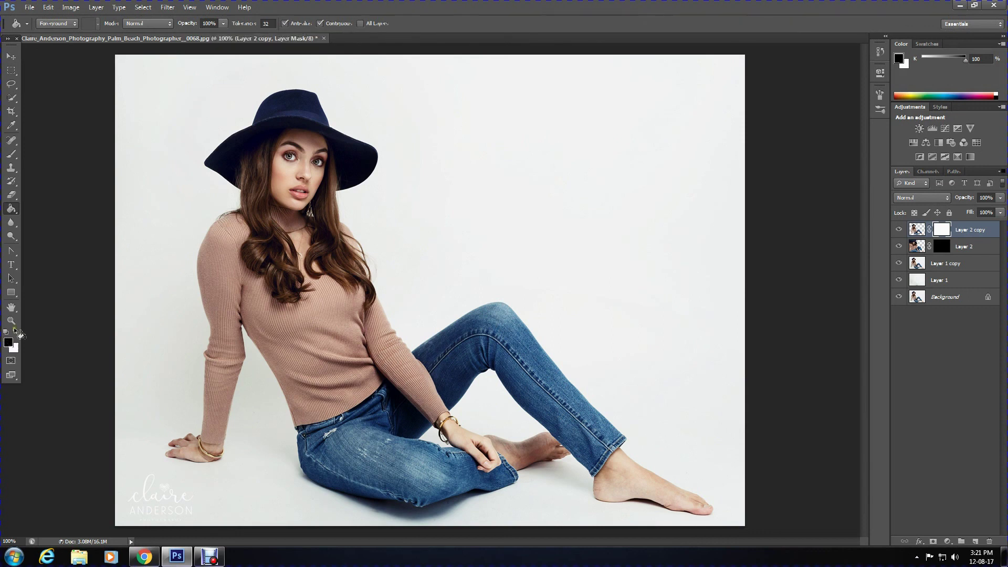
{"action": "left_click", "coordinate": [11, 154]}
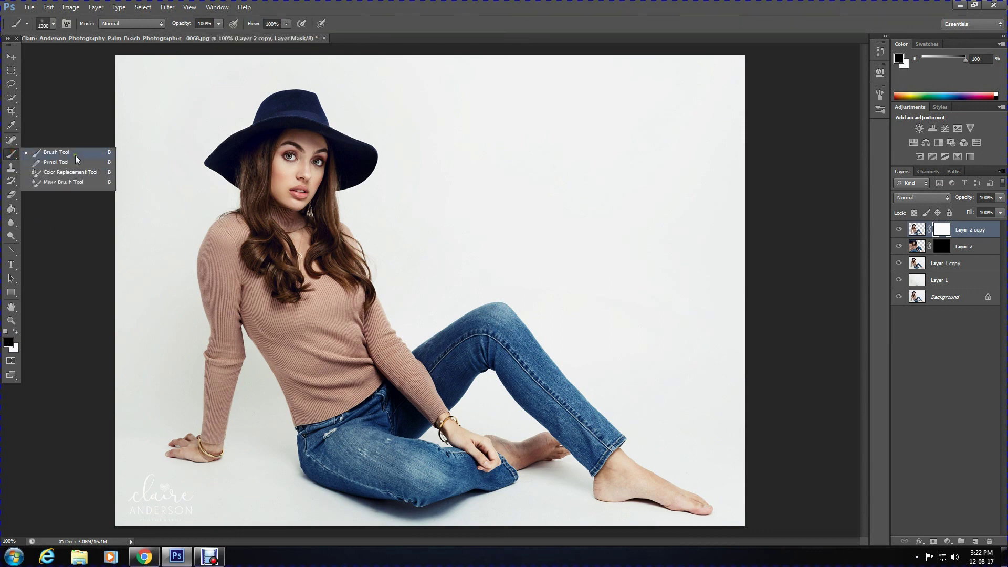
{"action": "left_click", "coordinate": [75, 155]}
{"action": "left_click", "coordinate": [47, 24]}
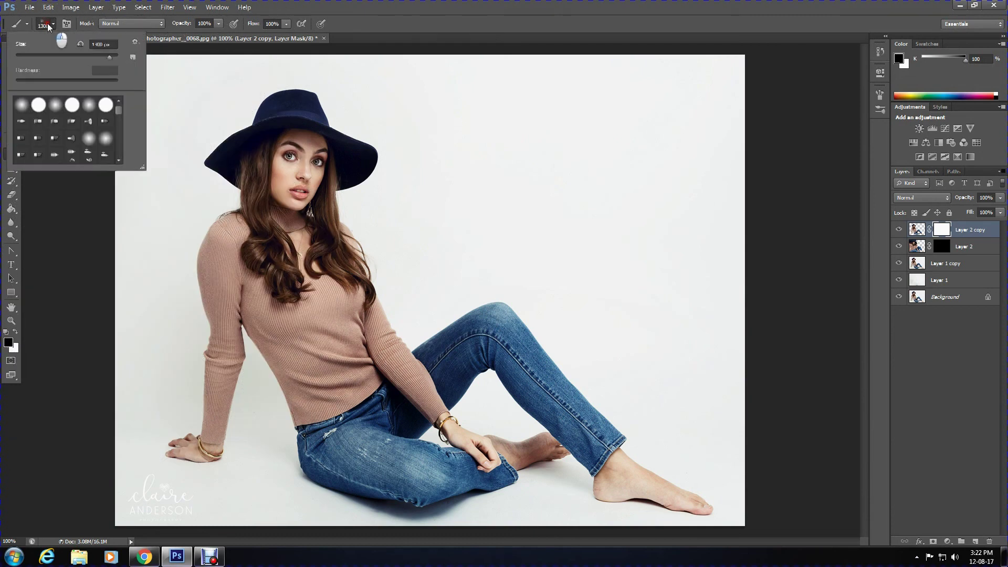
{"action": "left_click_drag", "start_coordinate": [122, 108], "coordinate": [120, 159]}
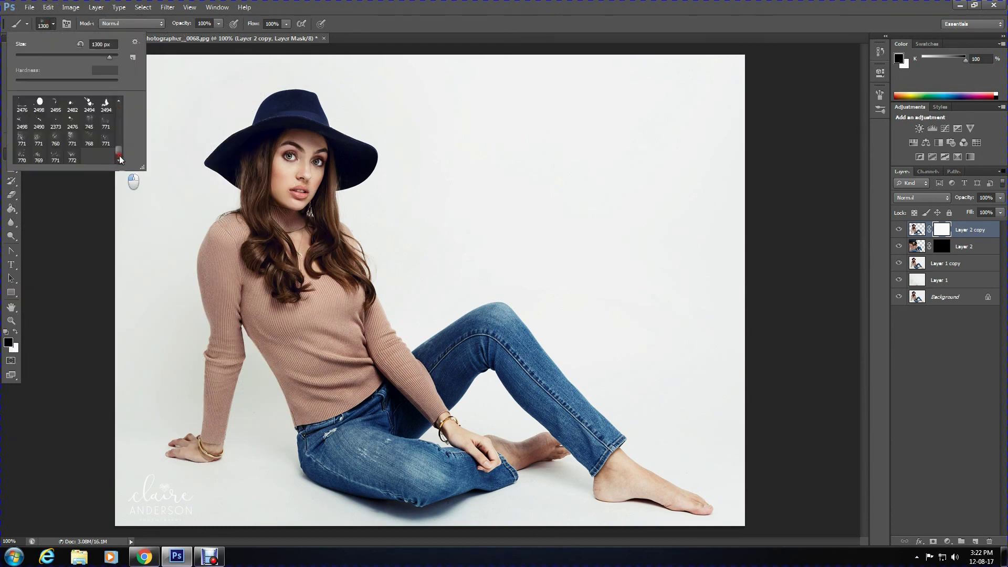
{"action": "double_click", "coordinate": [27, 141]}
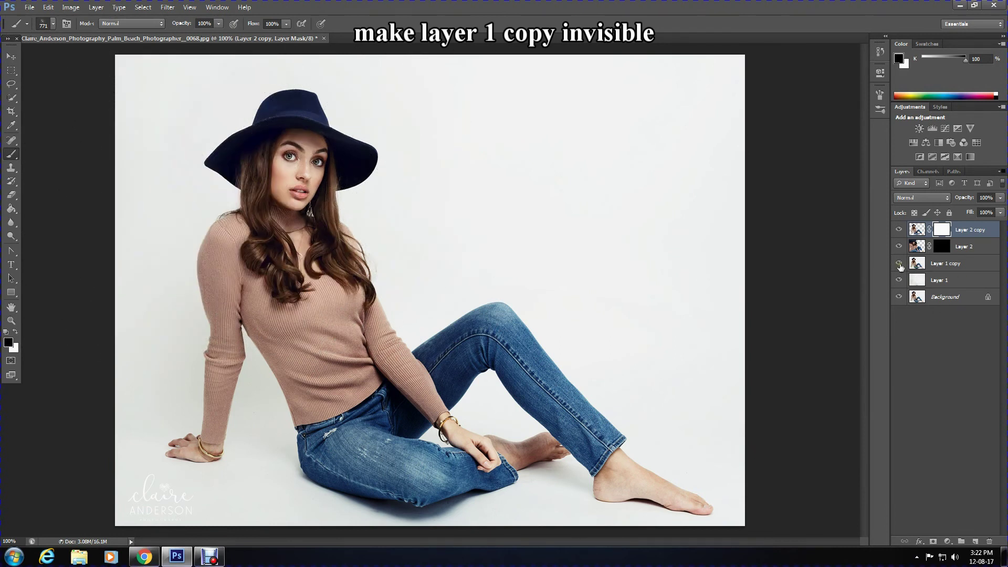
- Hide Layer 1 copy and rotate the splatter brush tip to an angle of -178°
{"action": "left_click", "coordinate": [899, 263]}
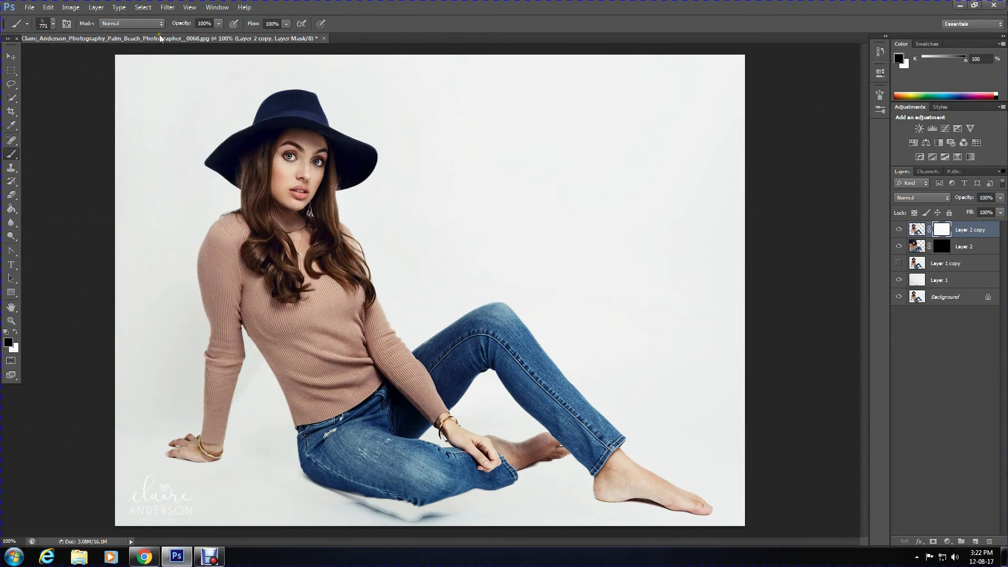
{"action": "left_click", "coordinate": [69, 26]}
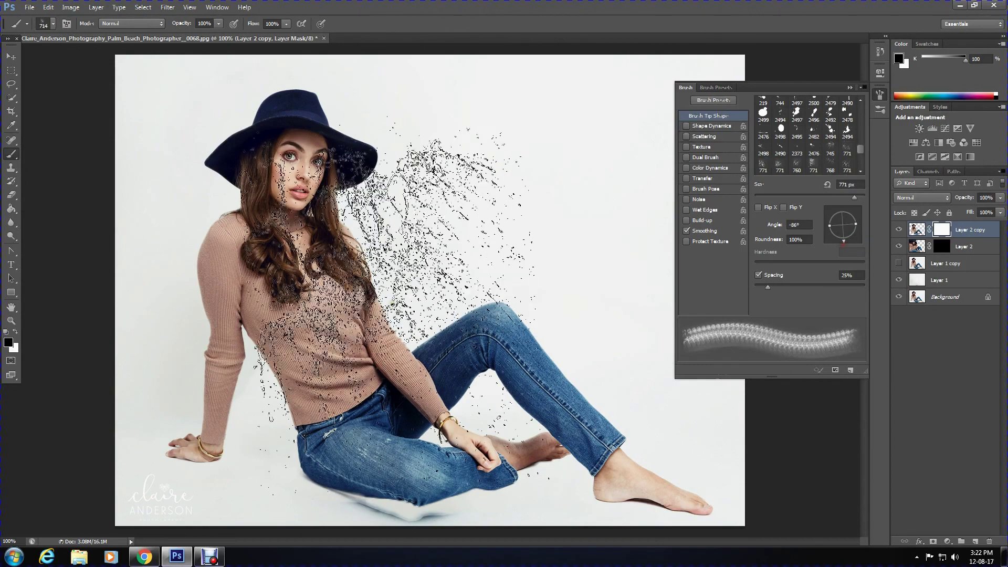
{"action": "left_click_drag", "start_coordinate": [842, 234], "coordinate": [821, 233]}
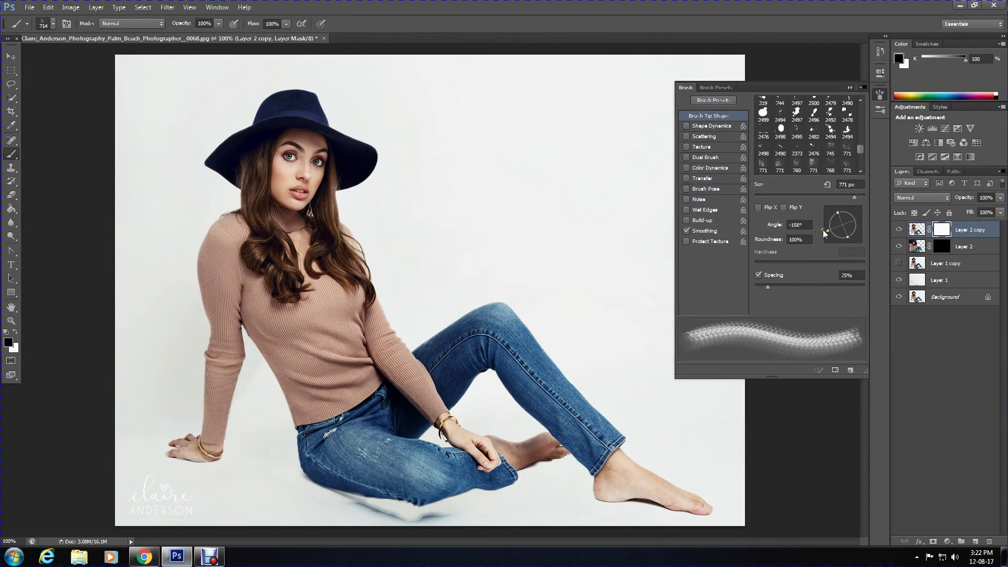
{"action": "left_click_drag", "start_coordinate": [825, 234], "coordinate": [825, 226]}
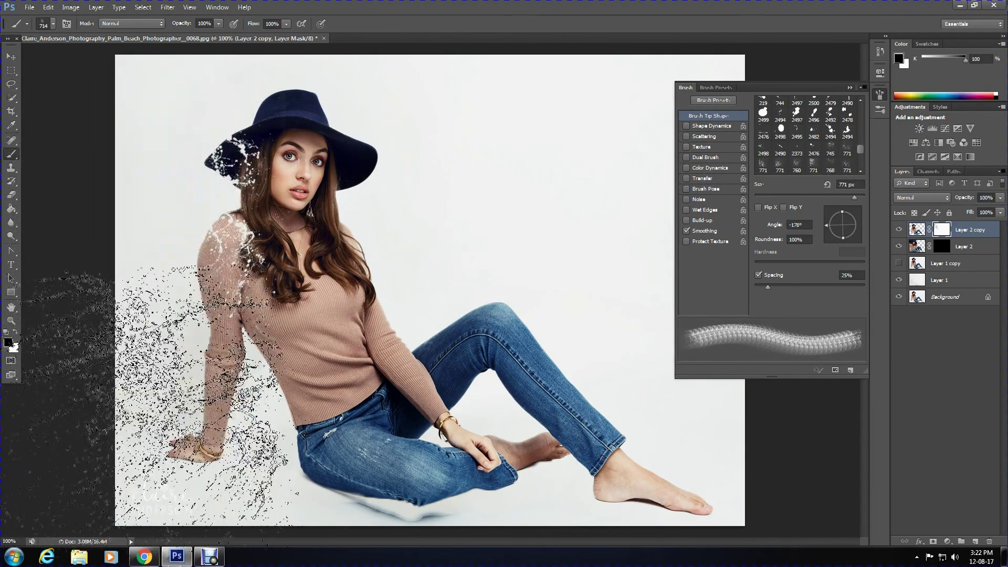
- Stamp black splatter on Layer 2 copy's mask over the supporting arm and back, enlarging the brush to 900 px
{"action": "left_click", "coordinate": [187, 428]}
{"action": "key", "text": "]"}
{"action": "key", "text": "]"}
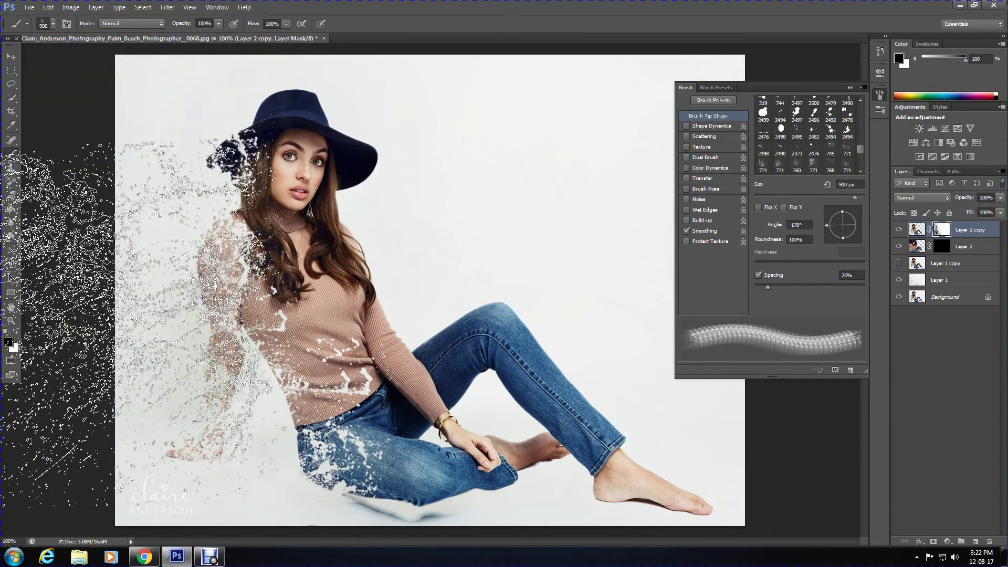
- Switch to the 745 px splatter tip, set it to 714 px at -61°, and stamp Layer 2 copy's mask along the body's left side
{"action": "left_click", "coordinate": [46, 24]}
{"action": "double_click", "coordinate": [95, 125]}
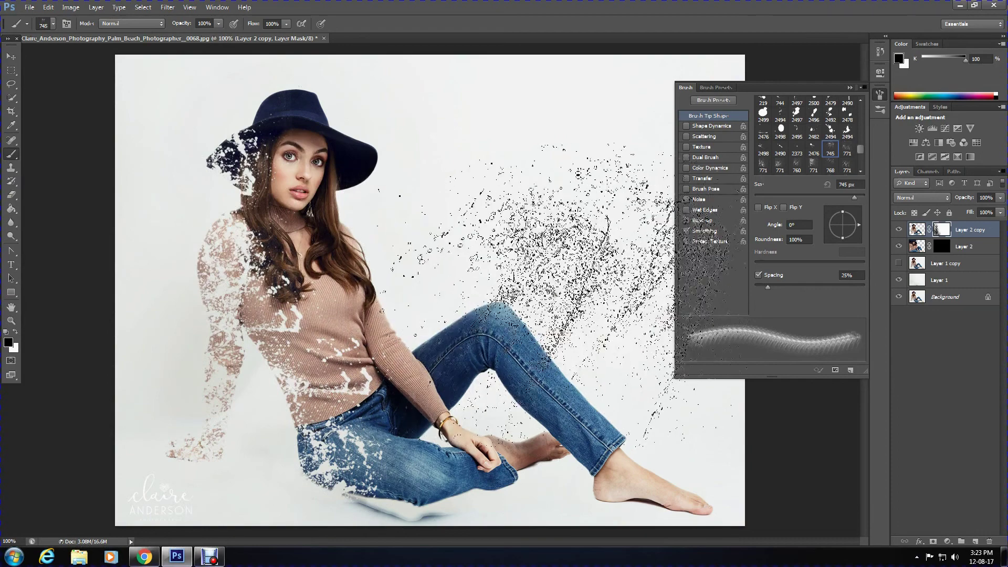
{"action": "key", "text": "["}
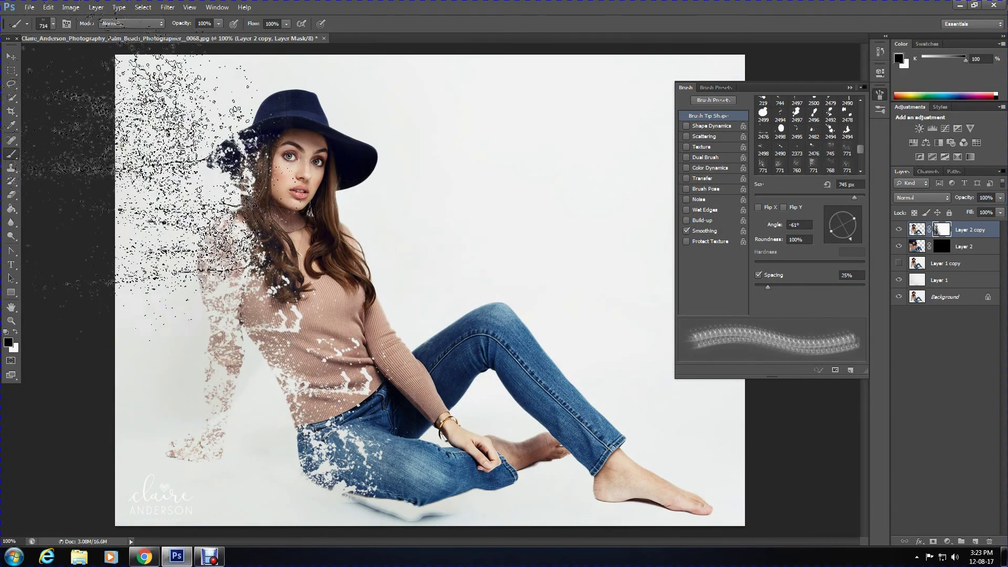
{"action": "left_click", "coordinate": [157, 284]}
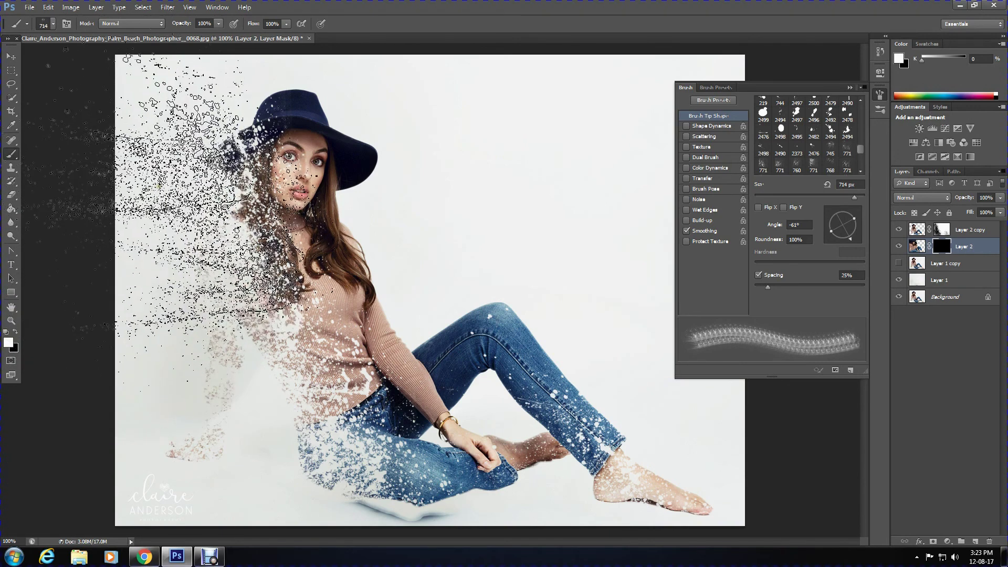
- Reduce the brush to 400 px and paint white splatter on Layer 2's mask, revealing stretched fragments along the hair, sweater, jeans and feet
{"action": "key", "text": "bracketleft"}
{"action": "key", "text": "bracketleft"}
{"action": "key", "text": "bracketleft"}
{"action": "key", "text": "bracketleft"}
{"action": "key", "text": "bracketleft"}
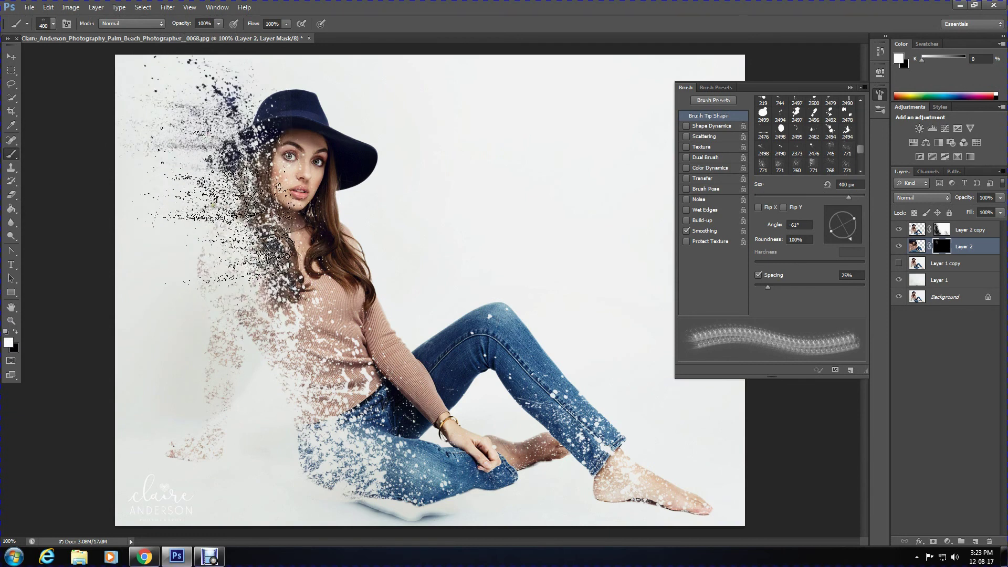
{"action": "left_click", "coordinate": [220, 202]}
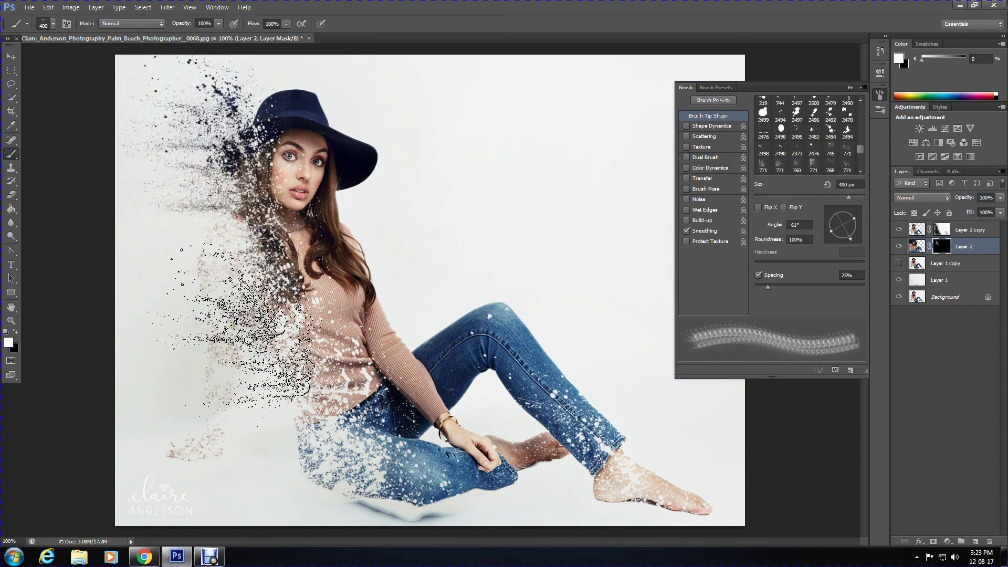
{"action": "left_click_drag", "start_coordinate": [247, 326], "coordinate": [275, 468]}
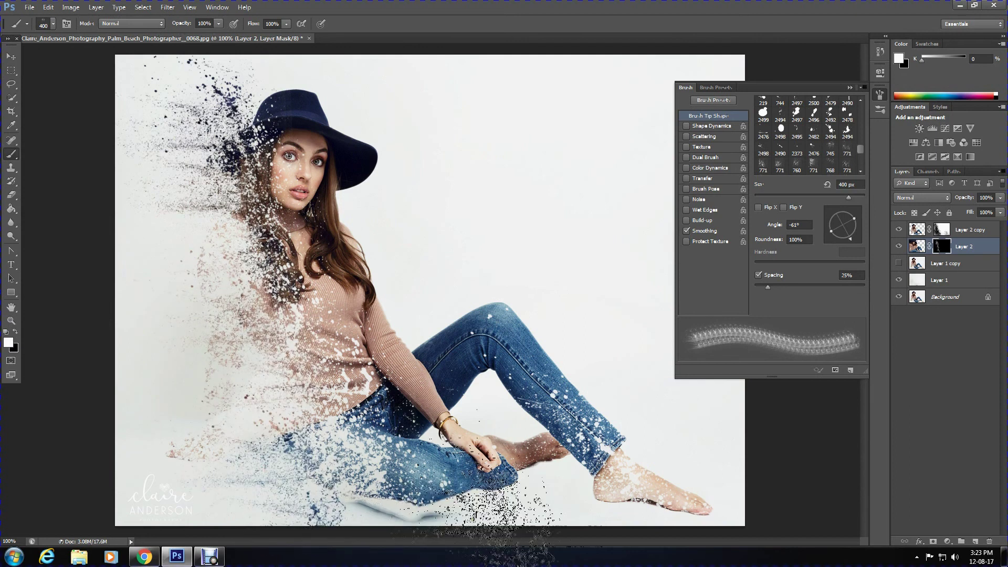
{"action": "left_click", "coordinate": [601, 484]}
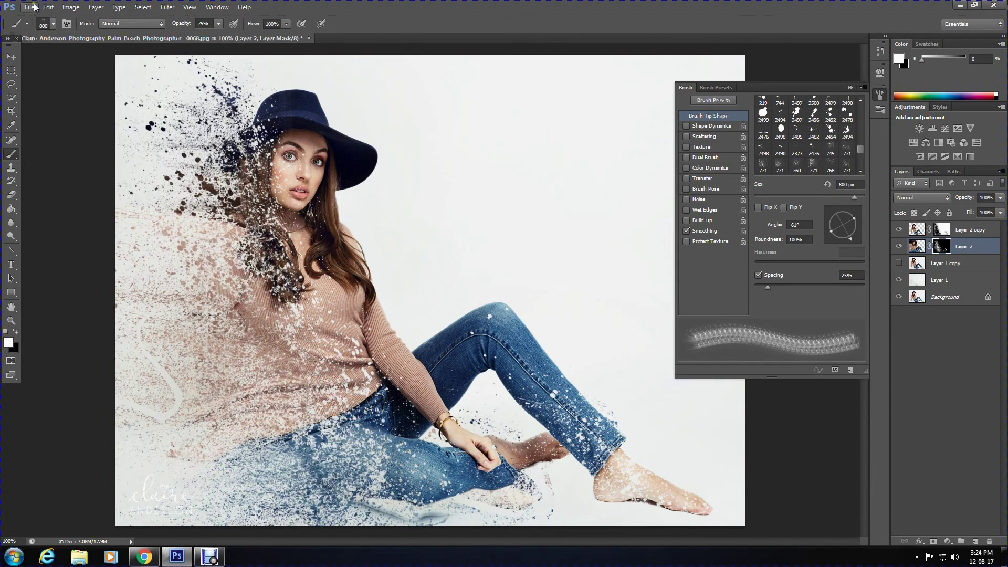
- Begin saving the image under Save As in the Photo and Project folder, setting the format to JPEG 2000
{"action": "left_click", "coordinate": [30, 7]}
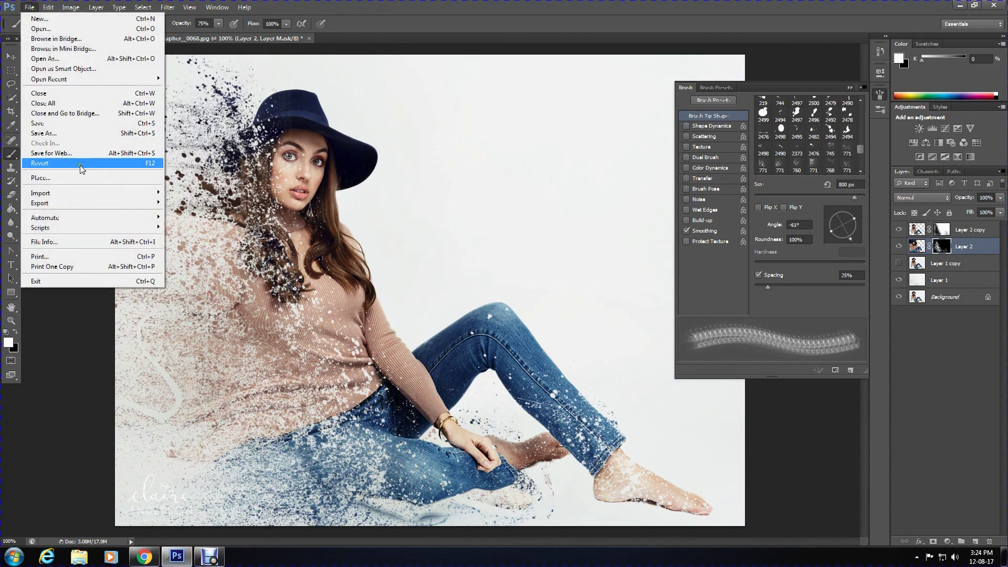
{"action": "left_click", "coordinate": [80, 136]}
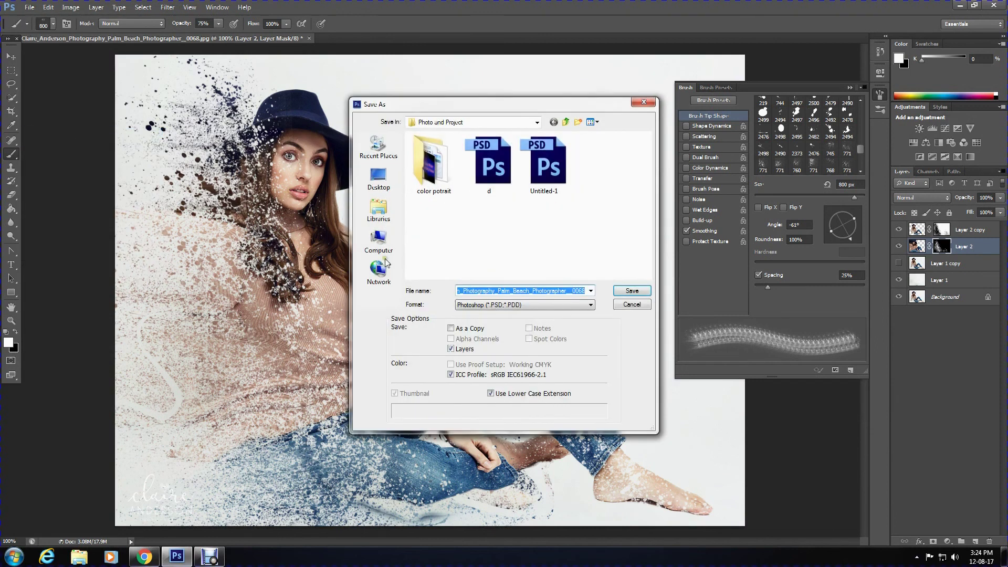
{"action": "left_click", "coordinate": [506, 305]}
{"action": "left_click", "coordinate": [488, 376]}
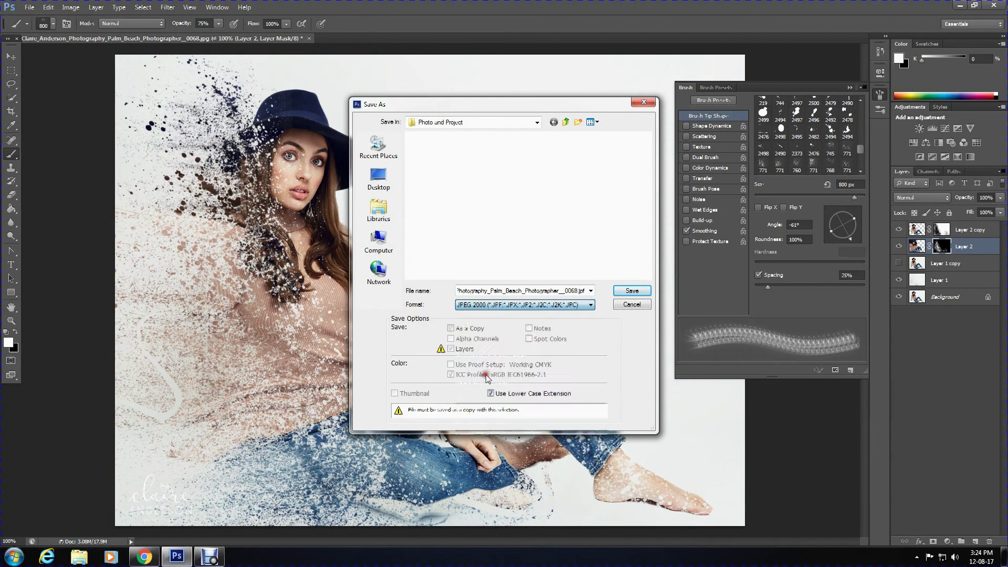